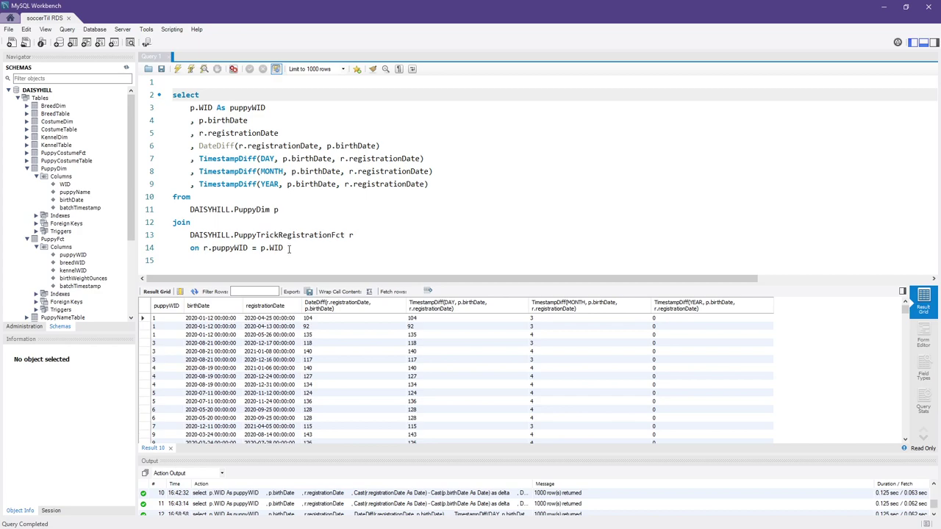
Add an Input Data tool running the copied puppy DateDiff query on aka:RDS MySQL, tested successfully.
{"action": "left_click_drag", "start_coordinate": [289, 249], "coordinate": [154, 98]}
{"action": "key", "text": "ctrl+c"}
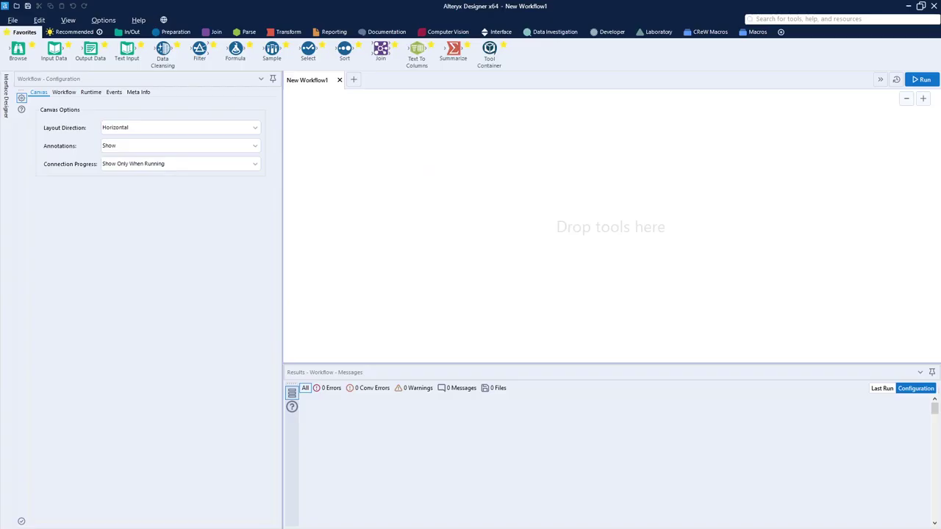
{"action": "left_click_drag", "start_coordinate": [47, 58], "coordinate": [360, 140]}
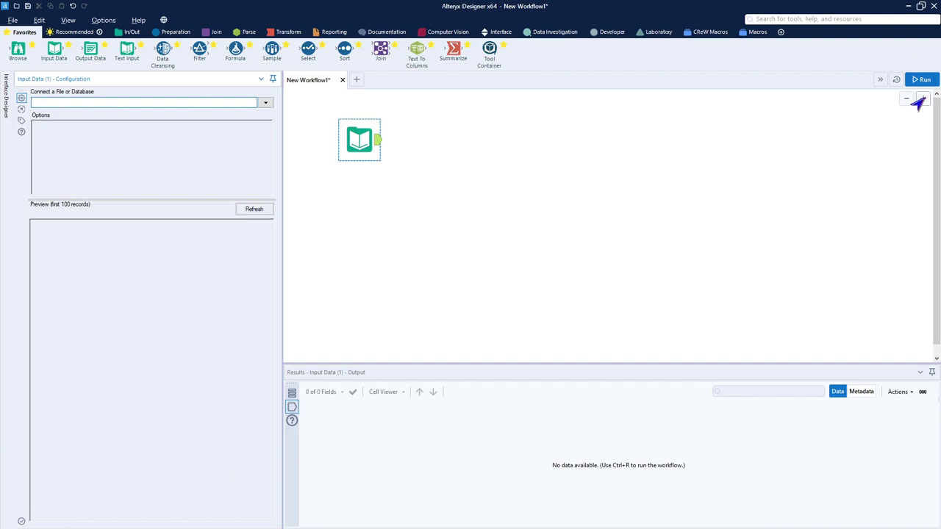
{"action": "left_click", "coordinate": [265, 103]}
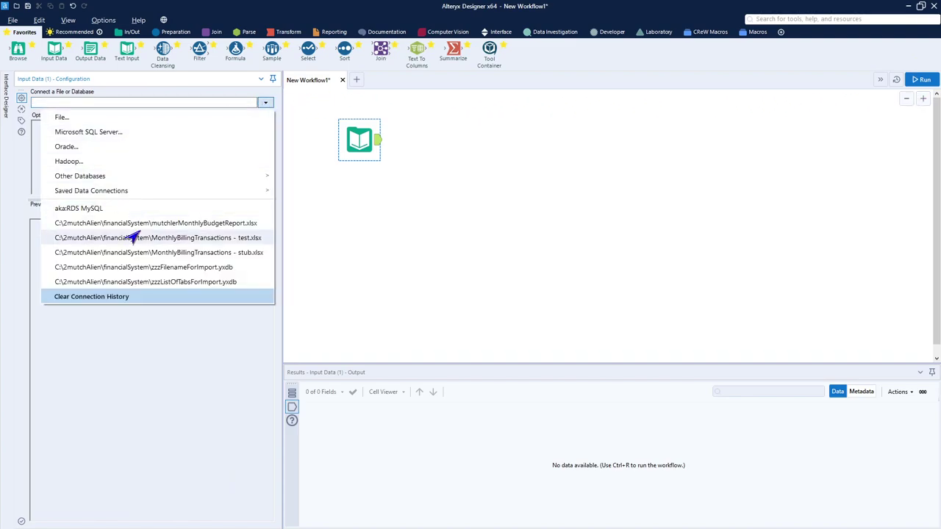
{"action": "key", "text": "Escape"}
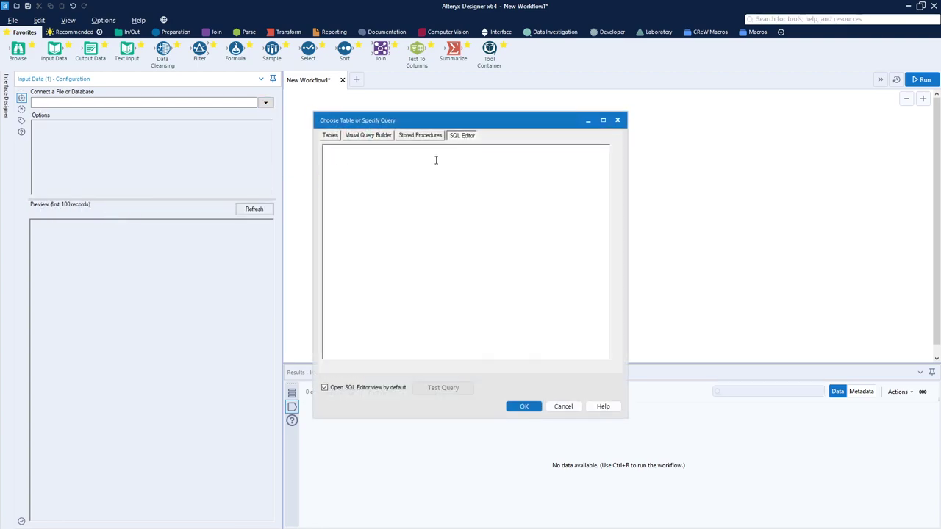
{"action": "key", "text": "ctrl+v"}
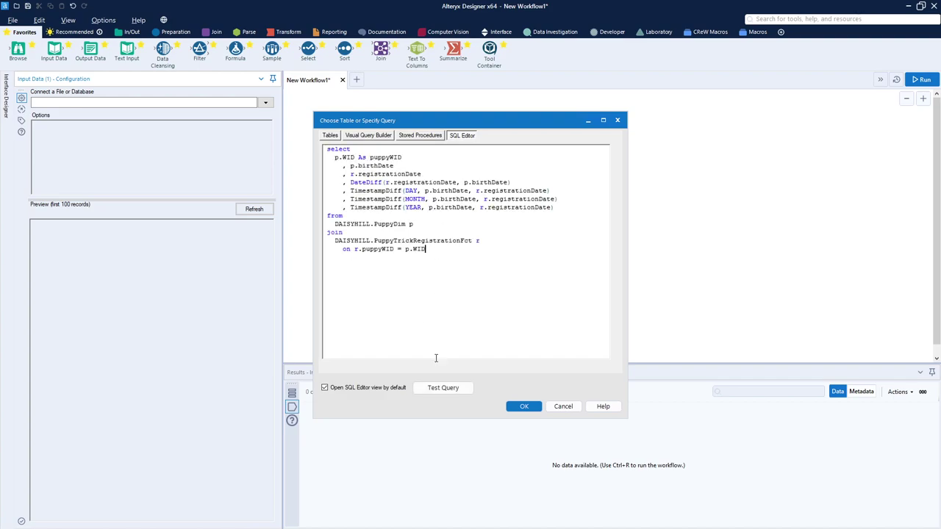
{"action": "left_click", "coordinate": [445, 391]}
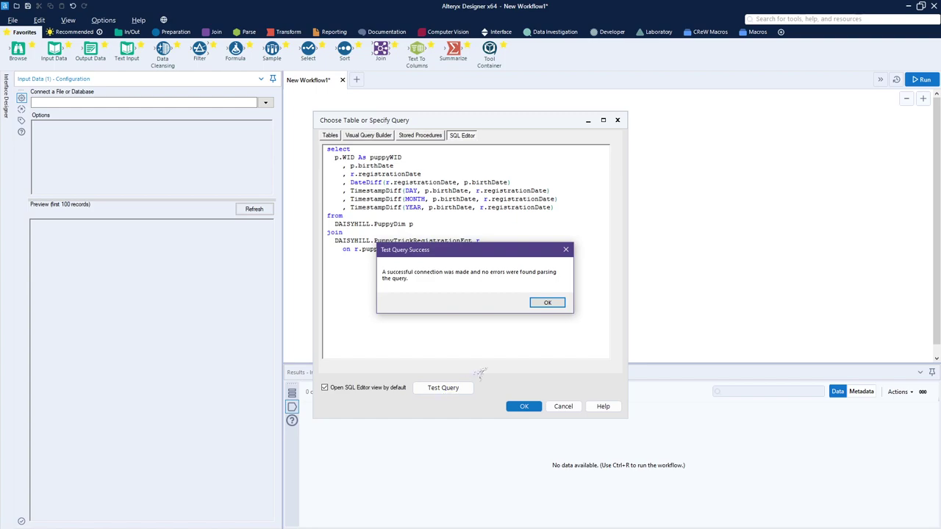
{"action": "left_click", "coordinate": [547, 303]}
{"action": "left_click", "coordinate": [524, 407]}
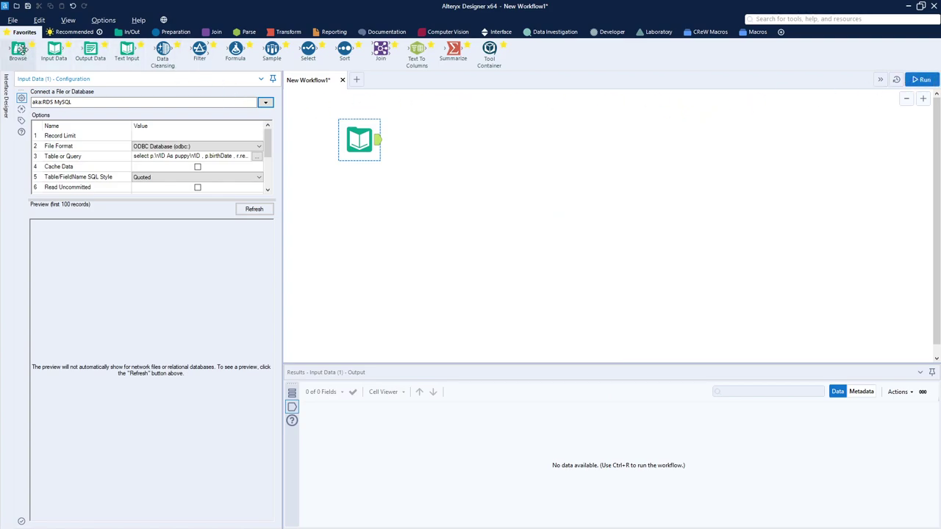
Add a Browse, run to review 3,537 records and field types, then delete both tools.
{"action": "left_click_drag", "start_coordinate": [18, 50], "coordinate": [420, 140]}
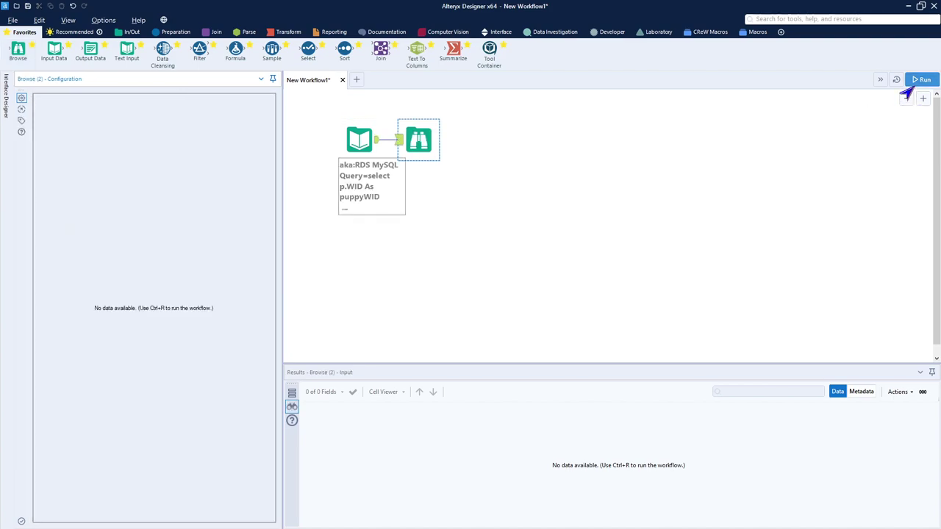
{"action": "left_click", "coordinate": [920, 79]}
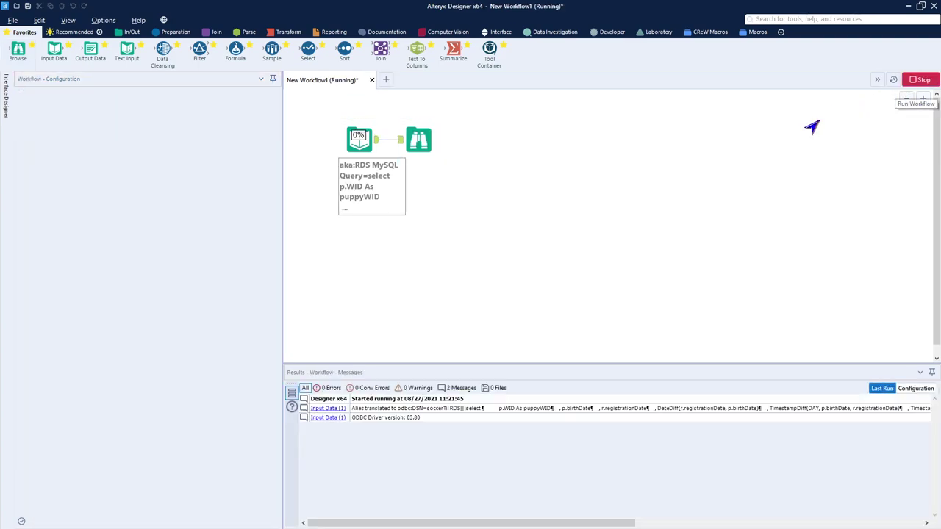
{"action": "left_click", "coordinate": [617, 269]}
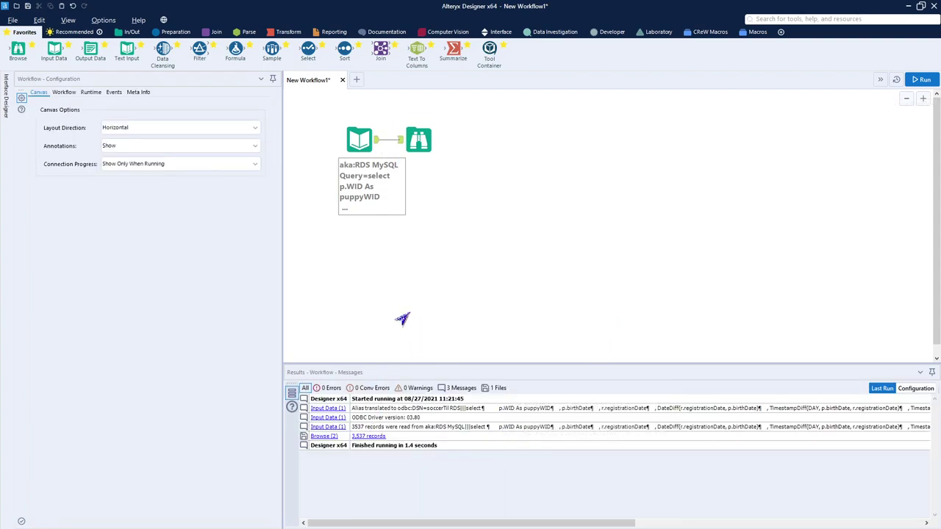
{"action": "left_click", "coordinate": [420, 138]}
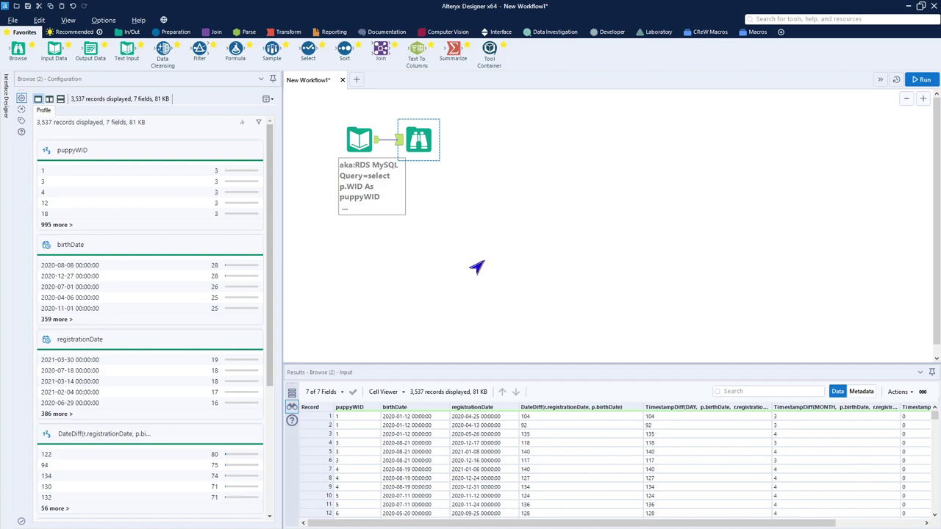
{"action": "mouse_move", "coordinate": [452, 225]}
{"action": "left_mouse_down"}
{"action": "mouse_move", "coordinate": [316, 112]}
{"action": "mouse_move", "coordinate": [452, 235]}
{"action": "left_mouse_up"}
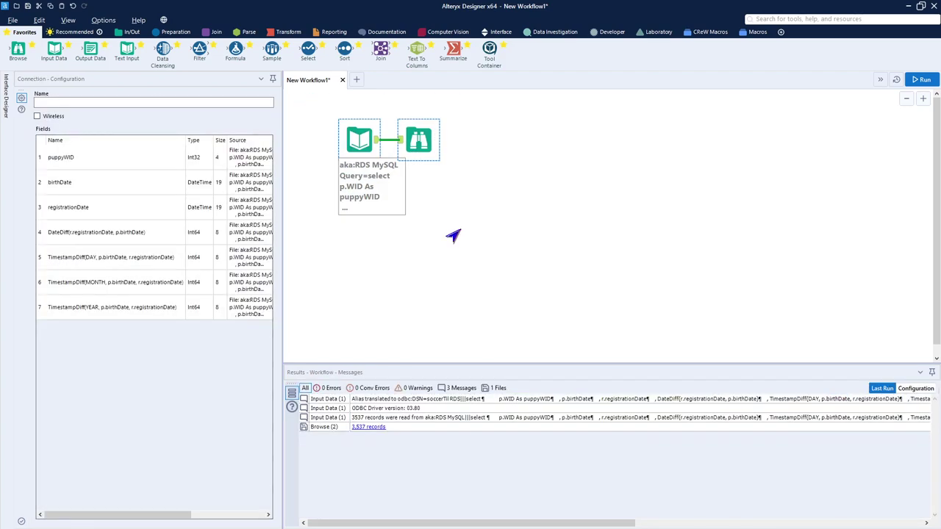
{"action": "key", "text": "Delete"}
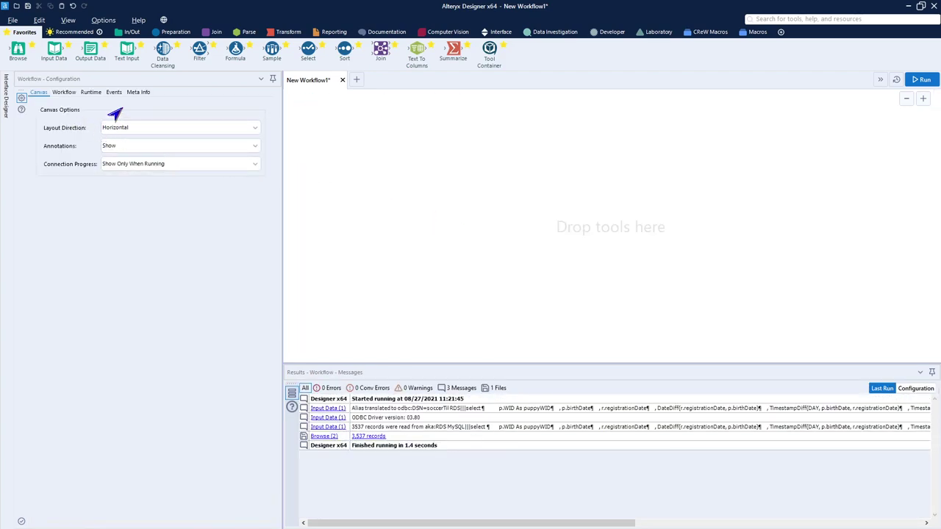
Add an Input Data tool querying DAISYHILL.PuppyDim on aka:RDS MySQL, with a successful test query.
{"action": "left_click_drag", "start_coordinate": [54, 50], "coordinate": [341, 129]}
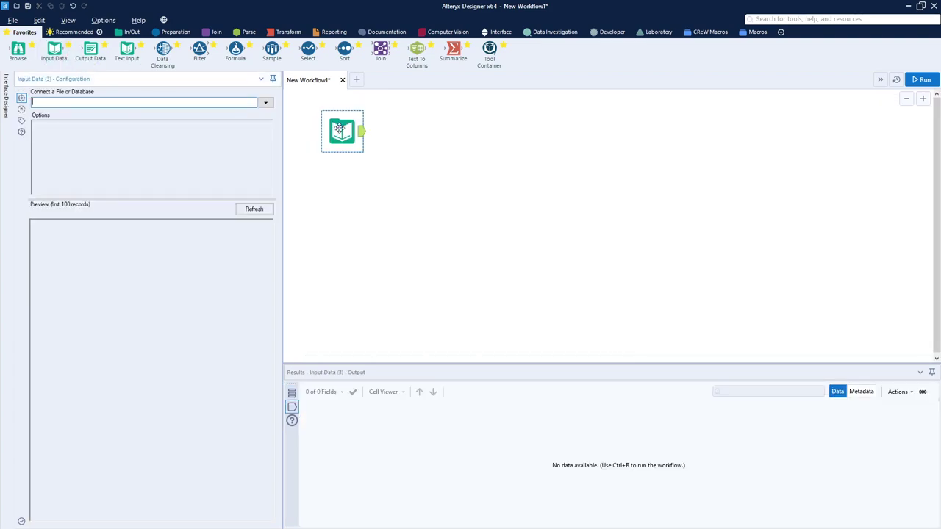
{"action": "left_click", "coordinate": [266, 103]}
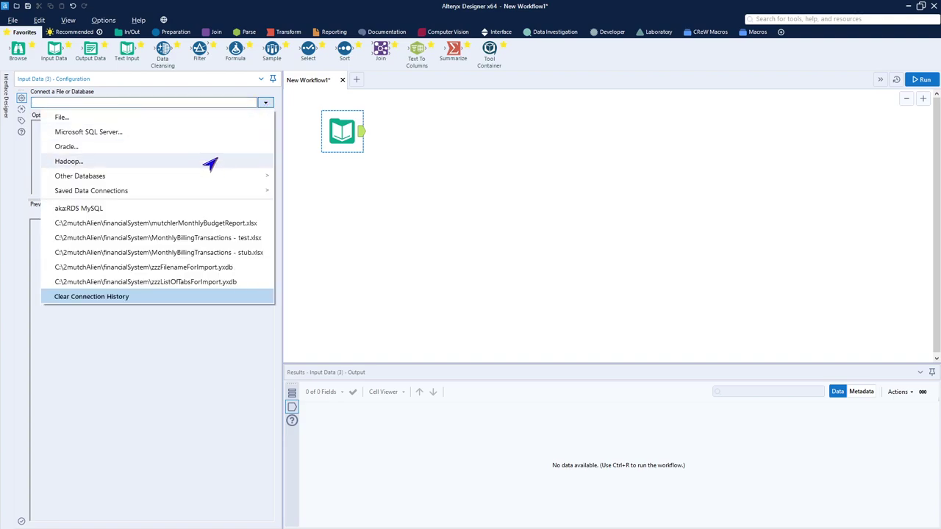
{"action": "left_click", "coordinate": [92, 209]}
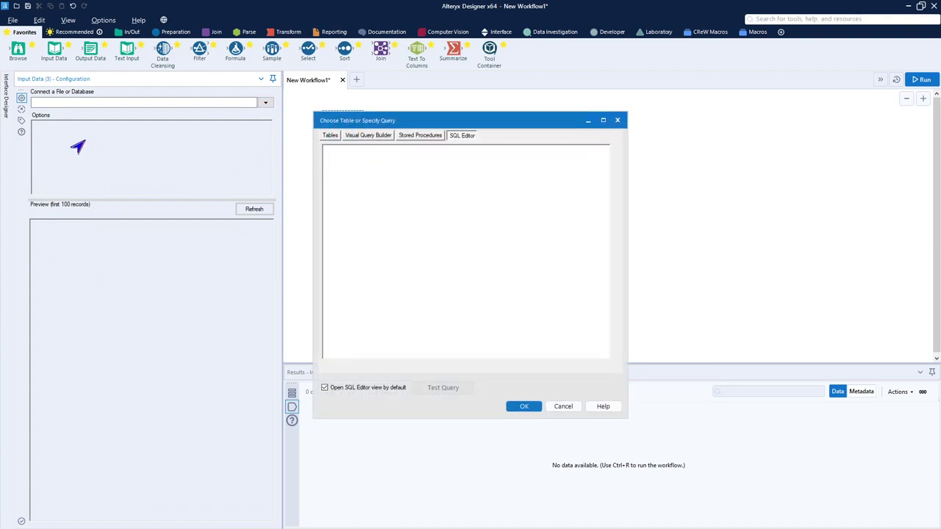
{"action": "left_click", "coordinate": [352, 165]}
{"action": "type", "text": "DAISYHI"}
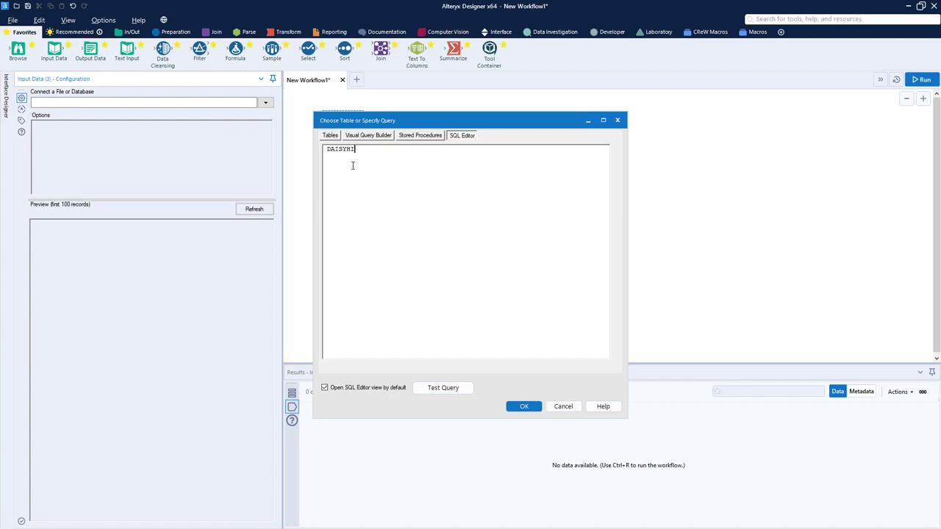
{"action": "type", "text": "LL.PuppyDim"}
{"action": "left_click", "coordinate": [437, 389]}
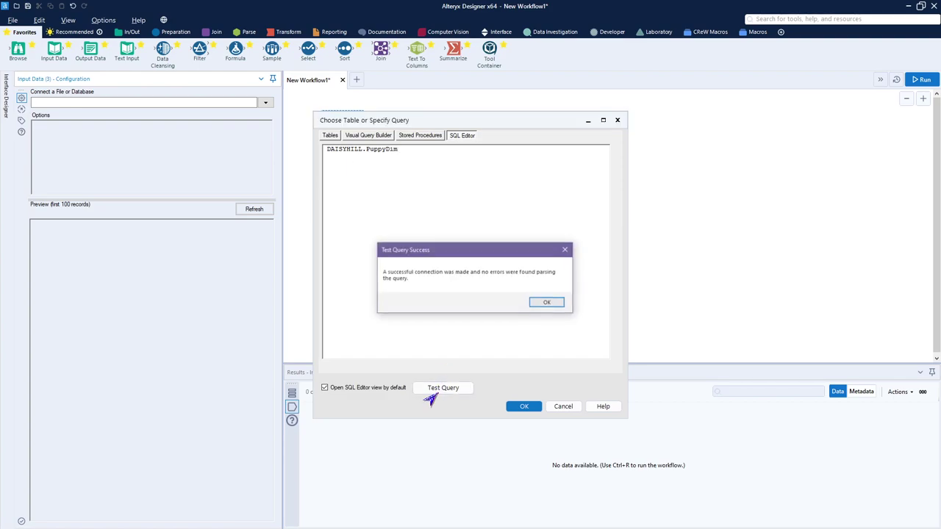
{"action": "left_click", "coordinate": [544, 302]}
{"action": "left_click", "coordinate": [518, 408]}
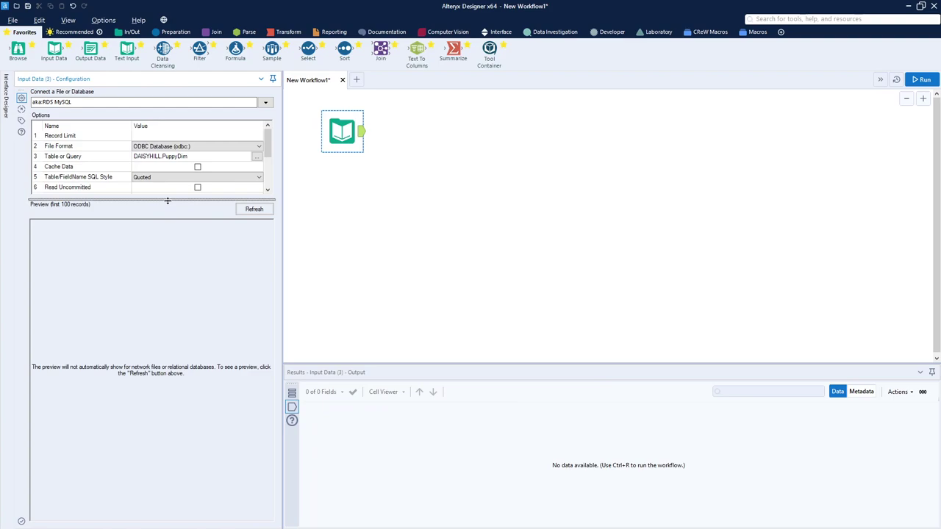
Check Cache Data, set Table/FieldName SQL Style to None, and uncheck Do Not Show % Complete.
{"action": "left_click_drag", "start_coordinate": [168, 200], "coordinate": [155, 284]}
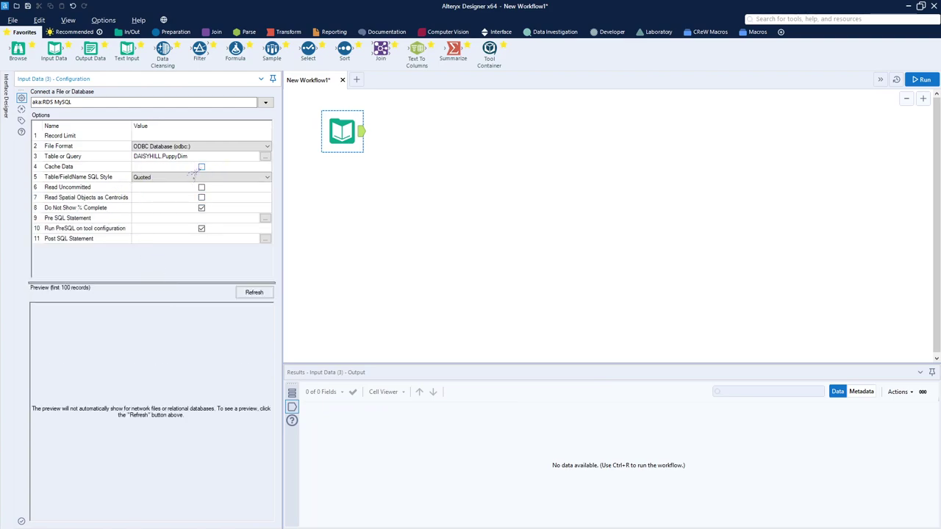
{"action": "left_click", "coordinate": [201, 167]}
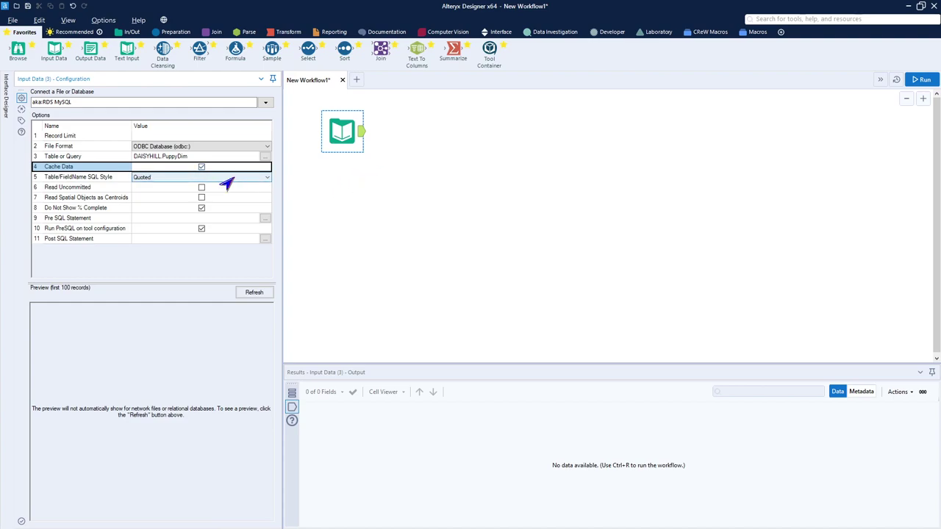
{"action": "left_click", "coordinate": [217, 183]}
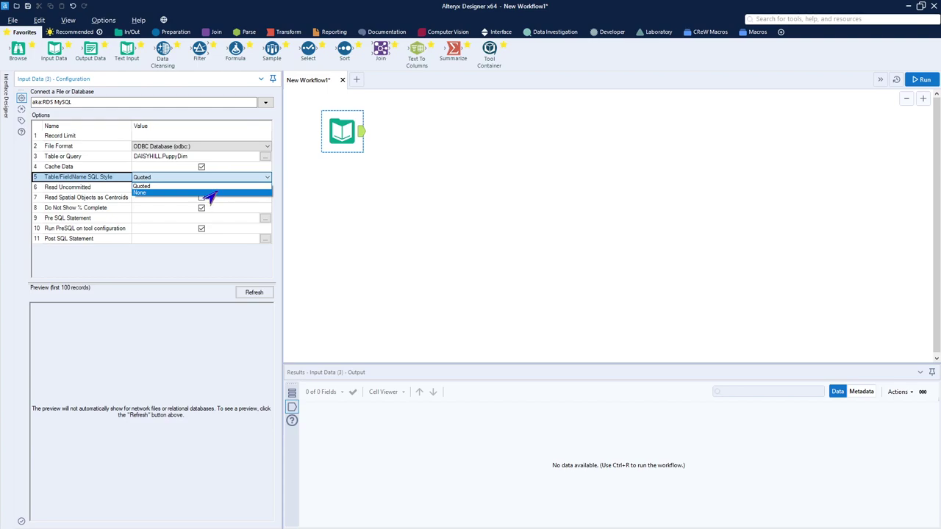
{"action": "left_click", "coordinate": [211, 193]}
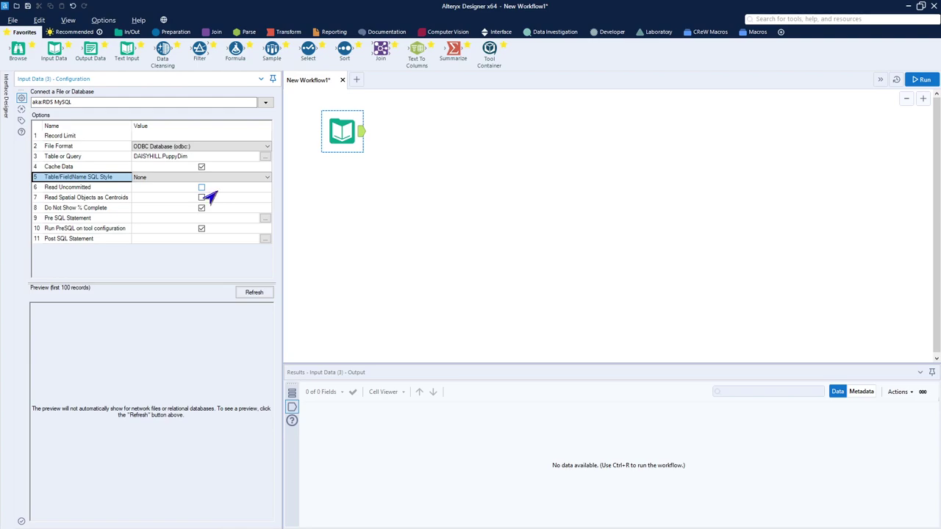
{"action": "left_click", "coordinate": [201, 197]}
{"action": "left_click", "coordinate": [200, 209]}
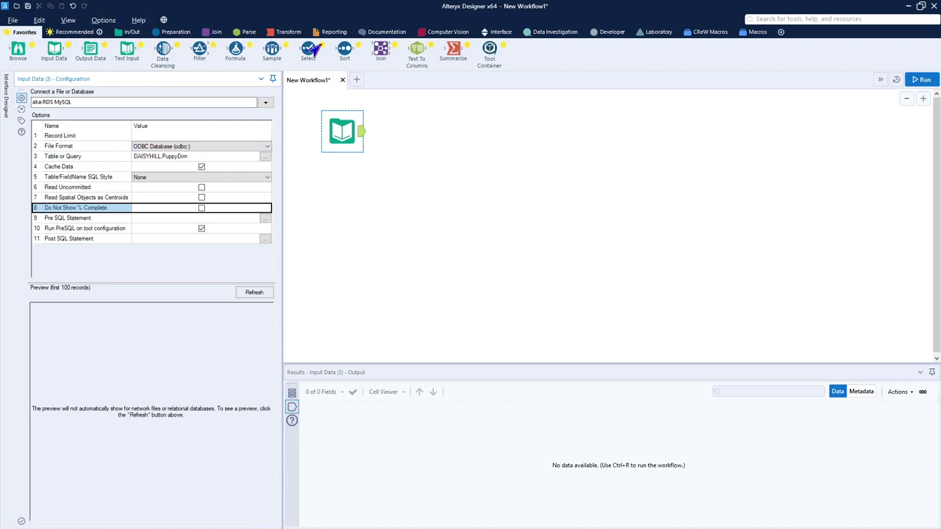
Add a Select keeping birthDate and WID renamed PuppyWID, dropping puppyName and batchTimestamp, then run.
{"action": "left_click_drag", "start_coordinate": [307, 53], "coordinate": [397, 132]}
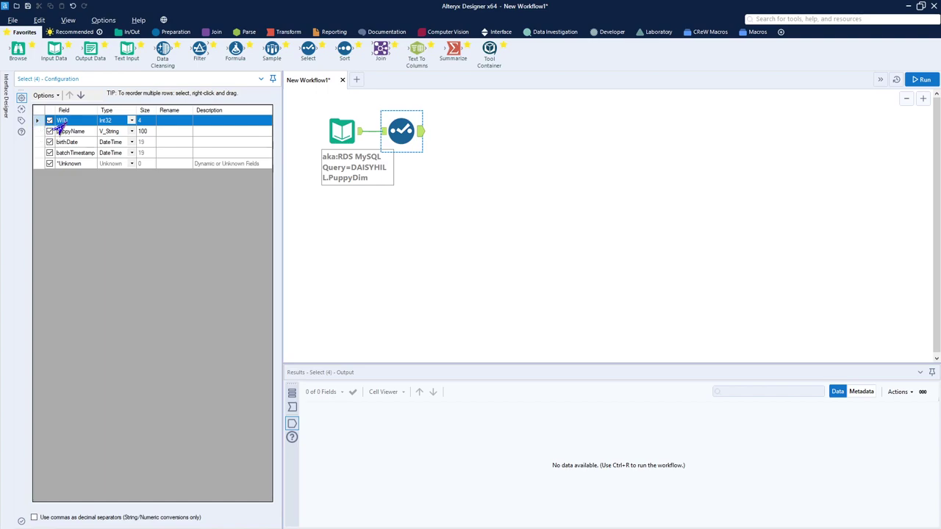
{"action": "left_click", "coordinate": [168, 120]}
{"action": "type", "text": "P"}
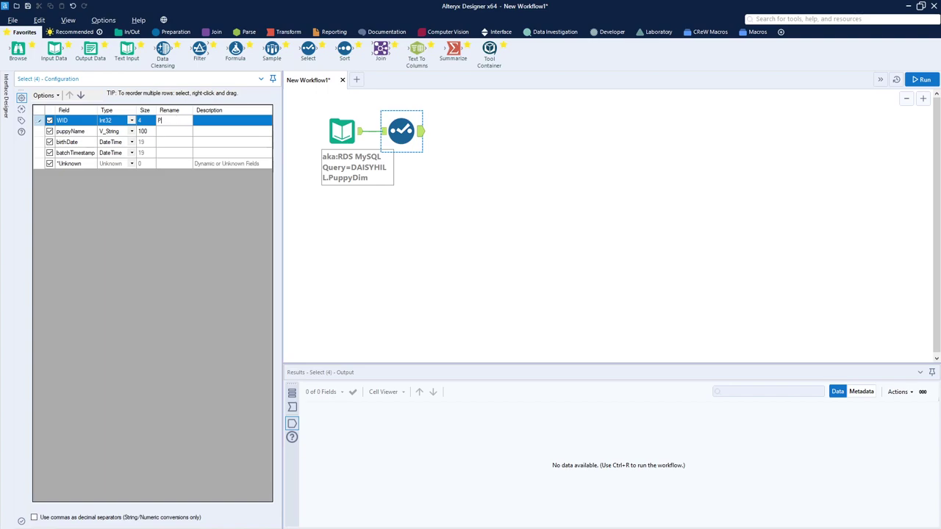
{"action": "type", "text": "uppyWID"}
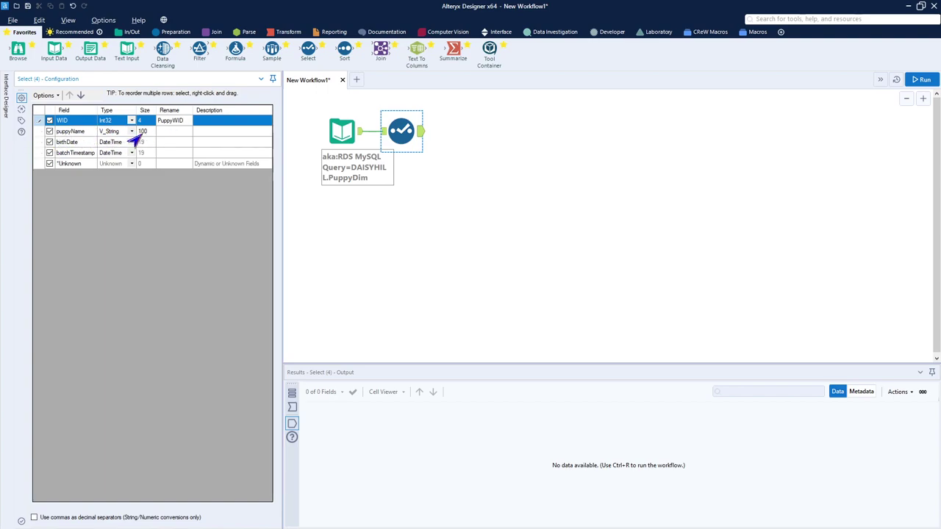
{"action": "left_click", "coordinate": [46, 131]}
{"action": "left_click", "coordinate": [49, 131]}
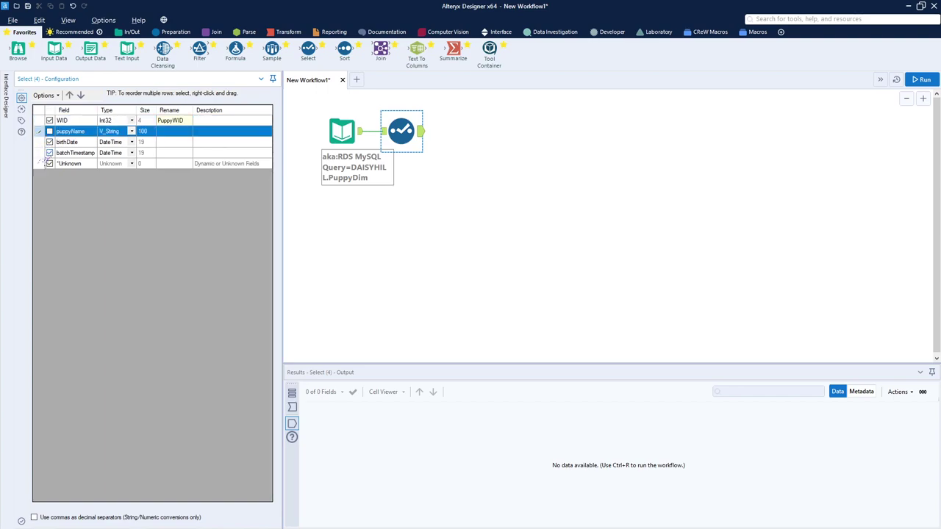
{"action": "left_click", "coordinate": [48, 153]}
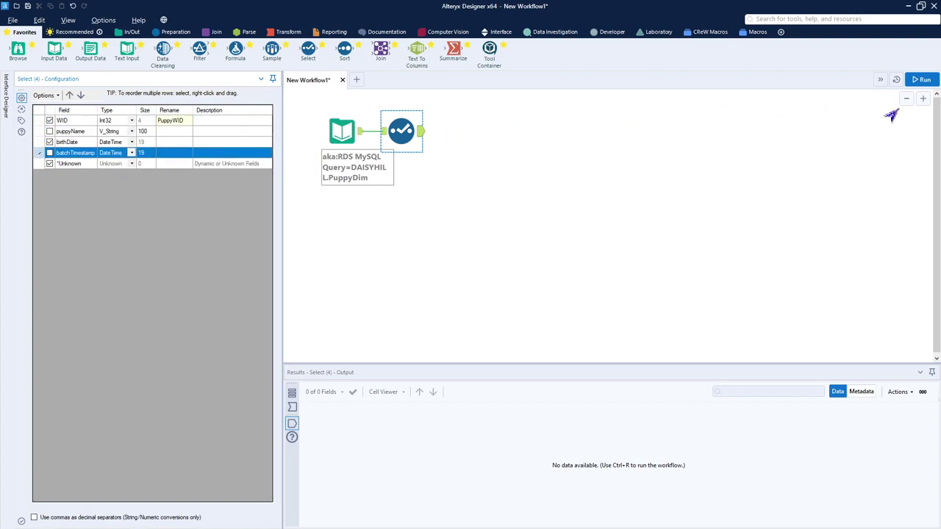
{"action": "left_click", "coordinate": [920, 81]}
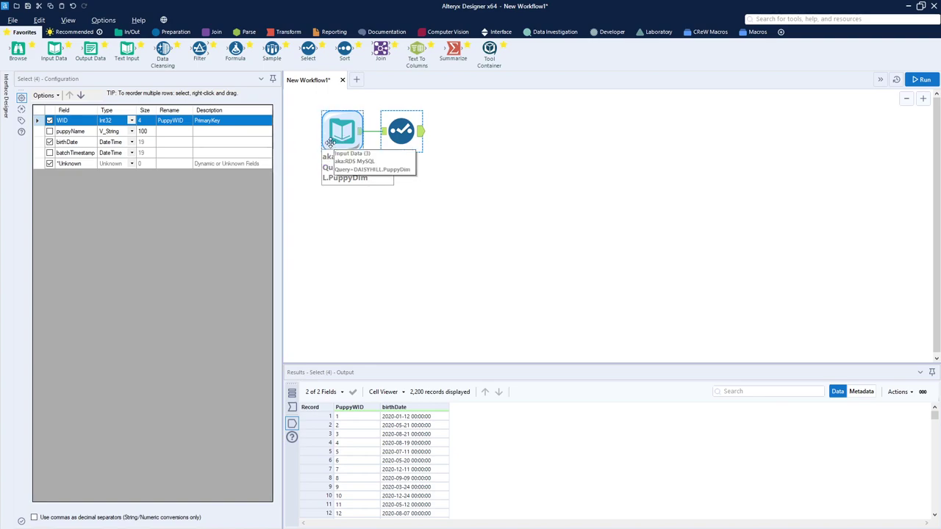
{"action": "left_click", "coordinate": [330, 142]}
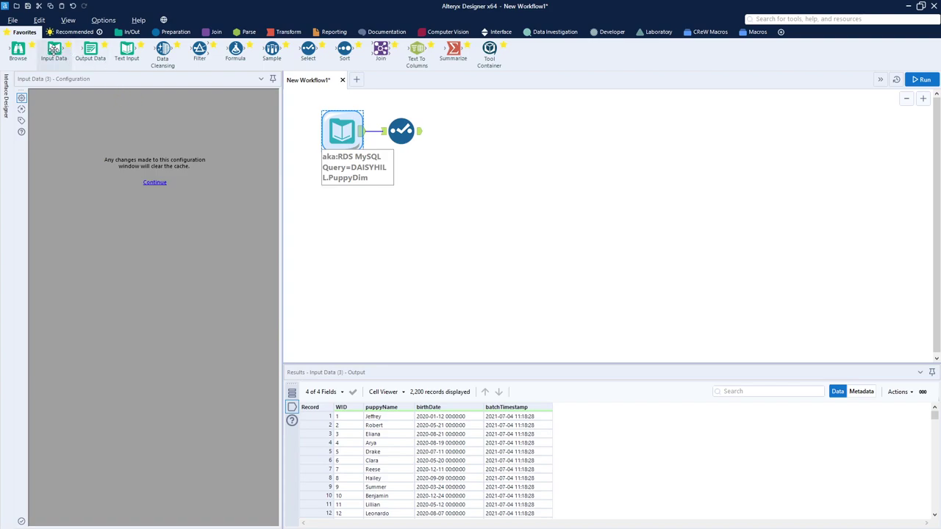
Add a second Input Data tool querying DAISYHILL.PuppyTrickRegistrationFct on aka:RDS MySQL, tested successfully.
{"action": "left_click_drag", "start_coordinate": [54, 49], "coordinate": [342, 216]}
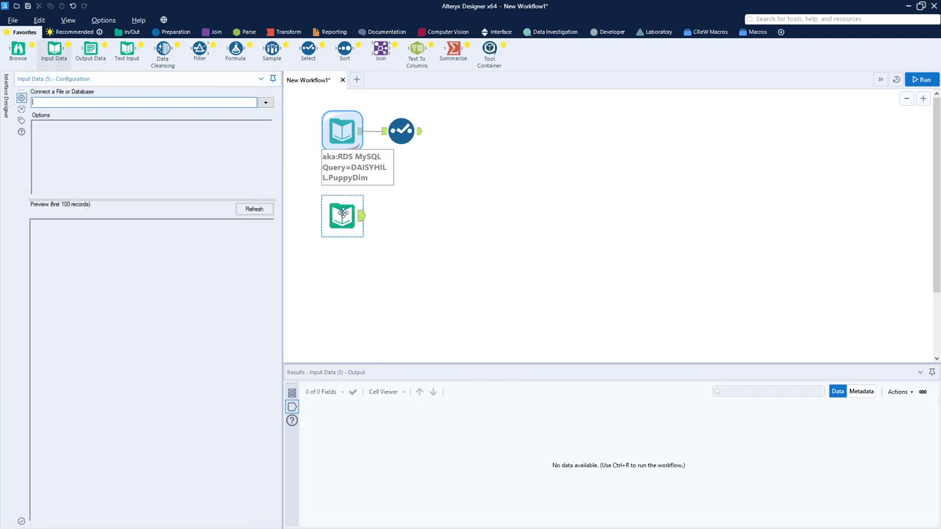
{"action": "left_click", "coordinate": [263, 102]}
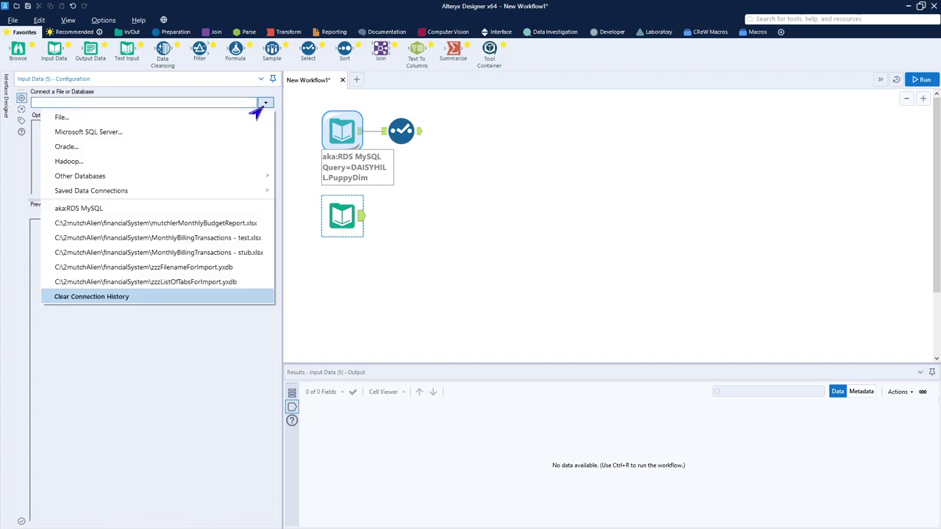
{"action": "left_click", "coordinate": [98, 209]}
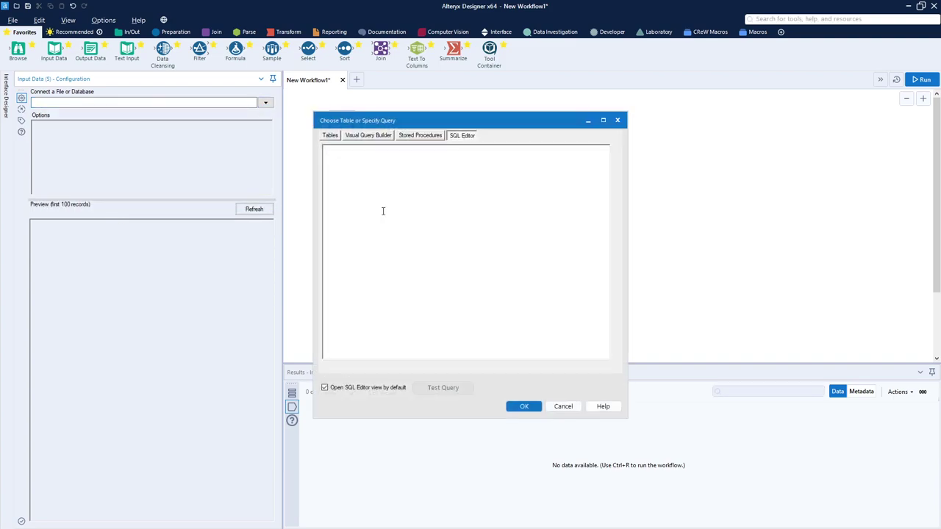
{"action": "left_click", "coordinate": [367, 155]}
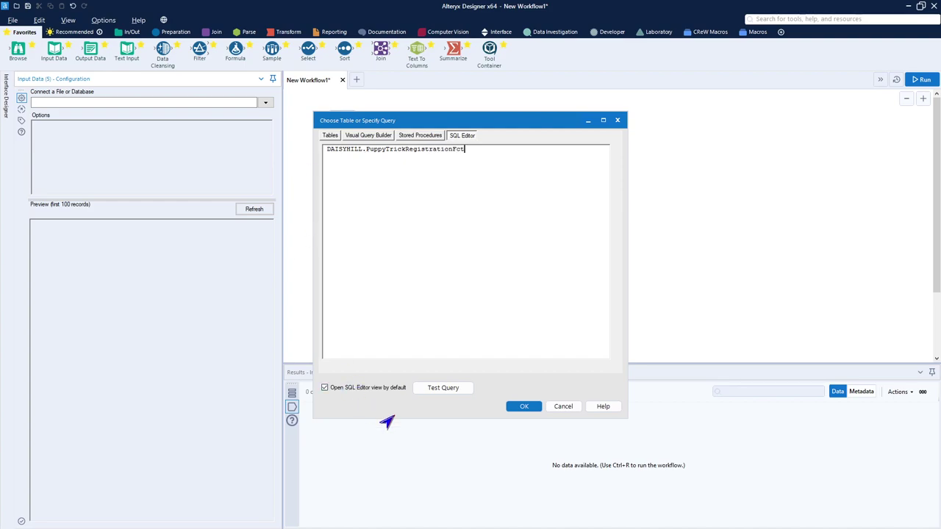
{"action": "left_click", "coordinate": [442, 388]}
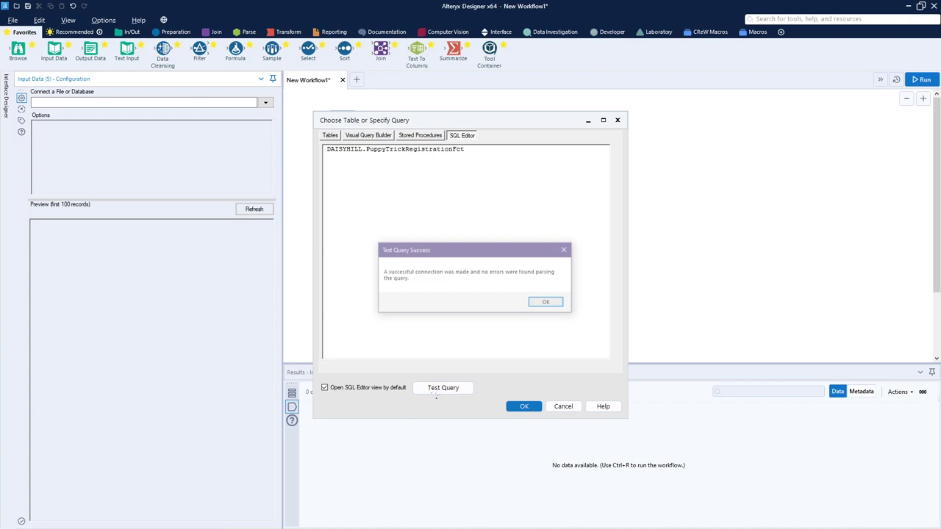
{"action": "left_click", "coordinate": [545, 301]}
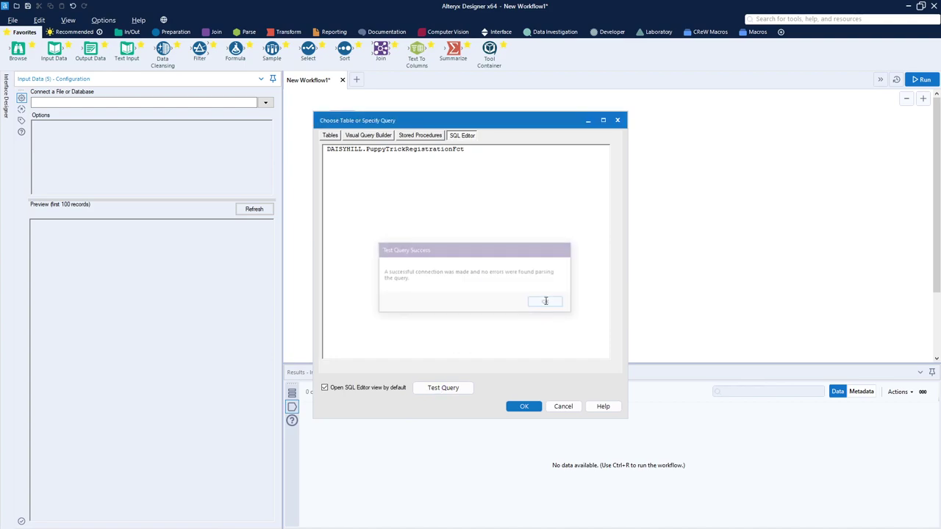
{"action": "left_click", "coordinate": [522, 407]}
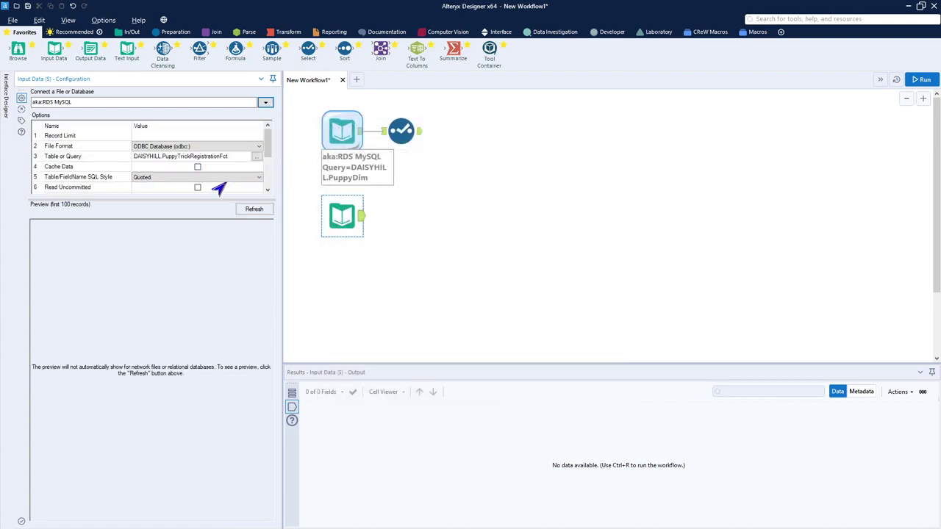
Turn on Cache Data, set SQL Style to None, show % complete, and refresh the preview.
{"action": "left_click_drag", "start_coordinate": [182, 199], "coordinate": [182, 255]}
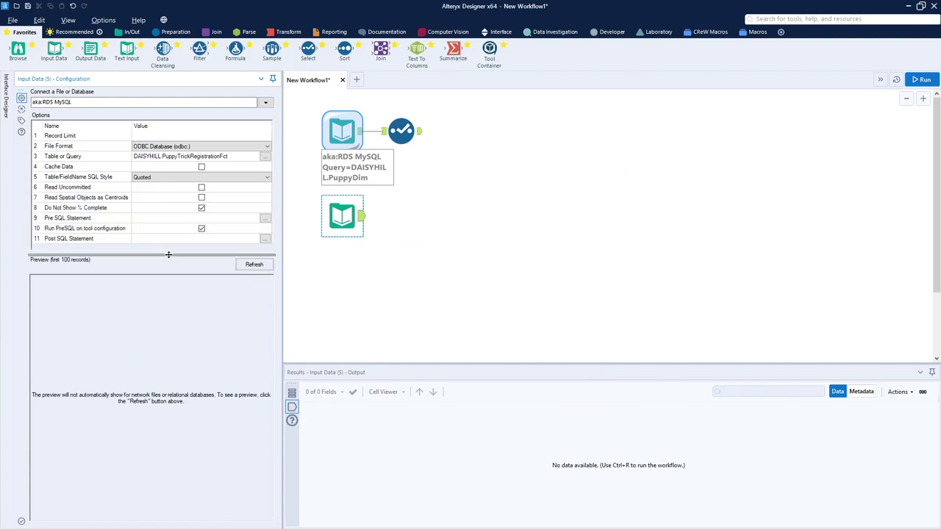
{"action": "left_click", "coordinate": [200, 167]}
{"action": "left_click", "coordinate": [193, 178]}
{"action": "left_click", "coordinate": [181, 193]}
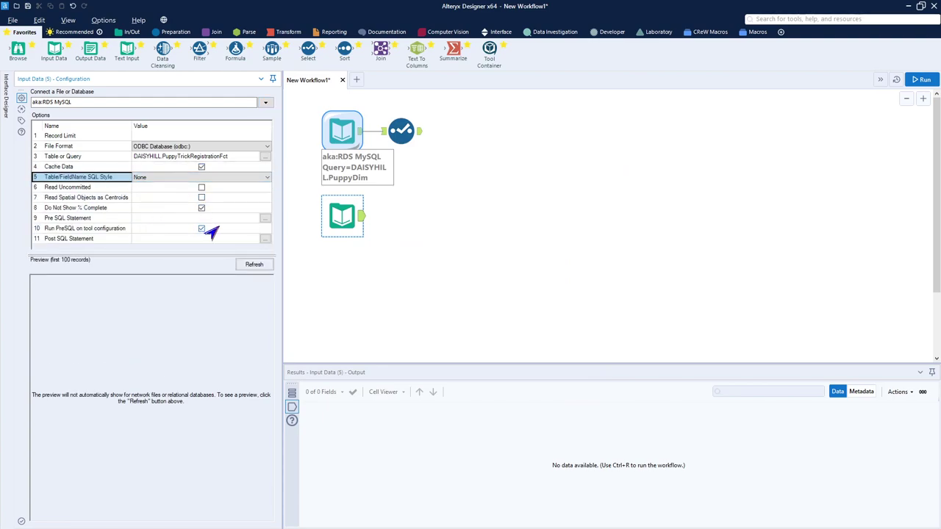
{"action": "left_click", "coordinate": [202, 208]}
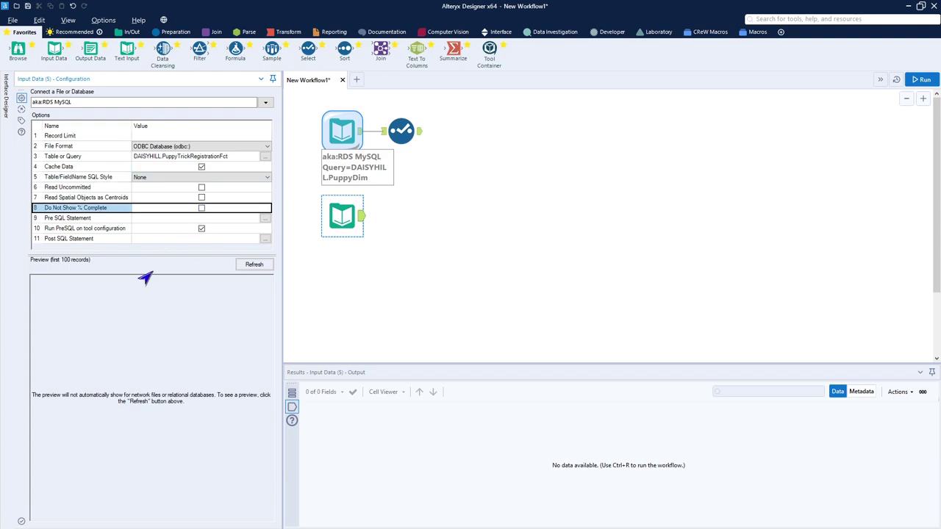
{"action": "left_click", "coordinate": [243, 268]}
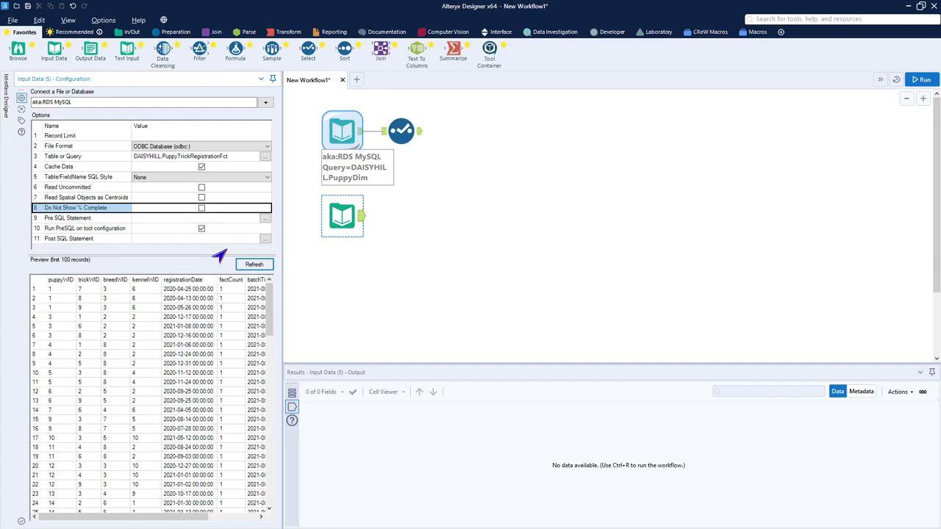
{"action": "left_click_drag", "start_coordinate": [277, 48], "coordinate": [399, 216]}
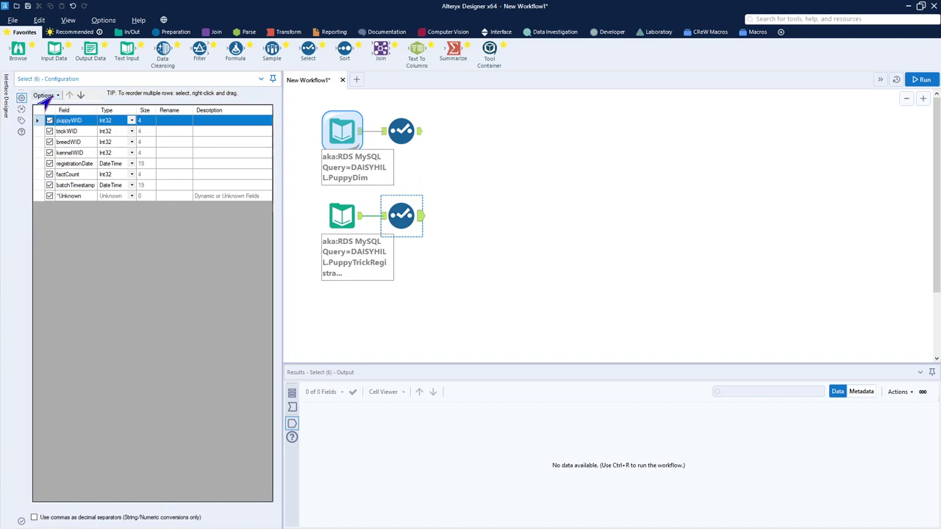
Deselect all fields except puppyWID and registrationDate, then run to get 3,537 records.
{"action": "left_click", "coordinate": [44, 96]}
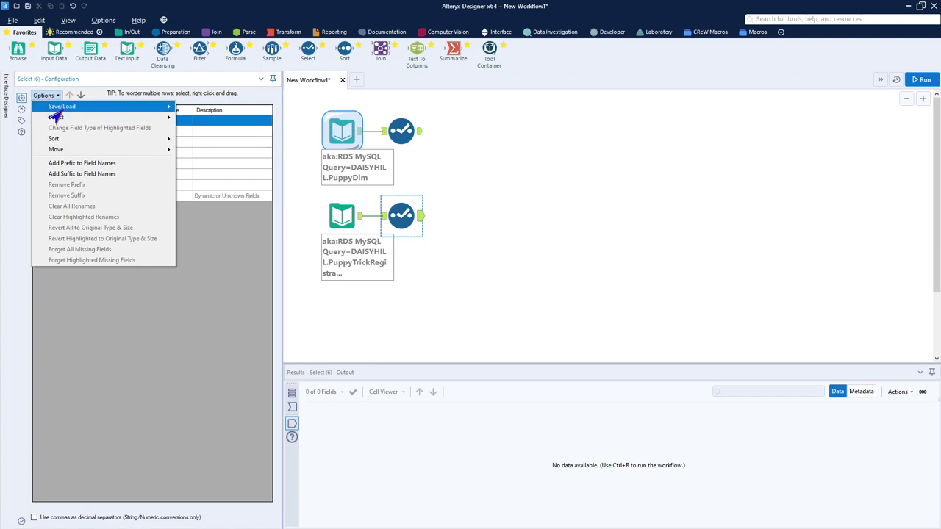
{"action": "mouse_move", "coordinate": [56, 118]}
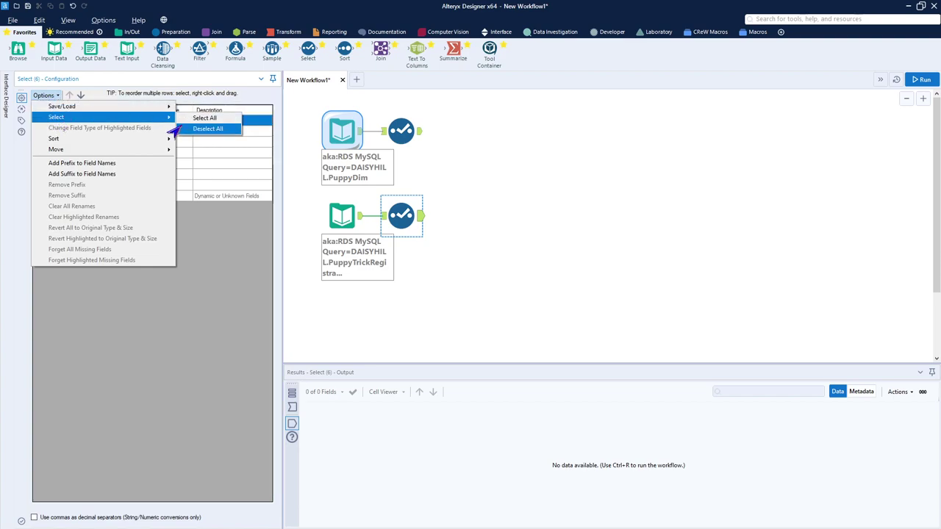
{"action": "left_click", "coordinate": [209, 129]}
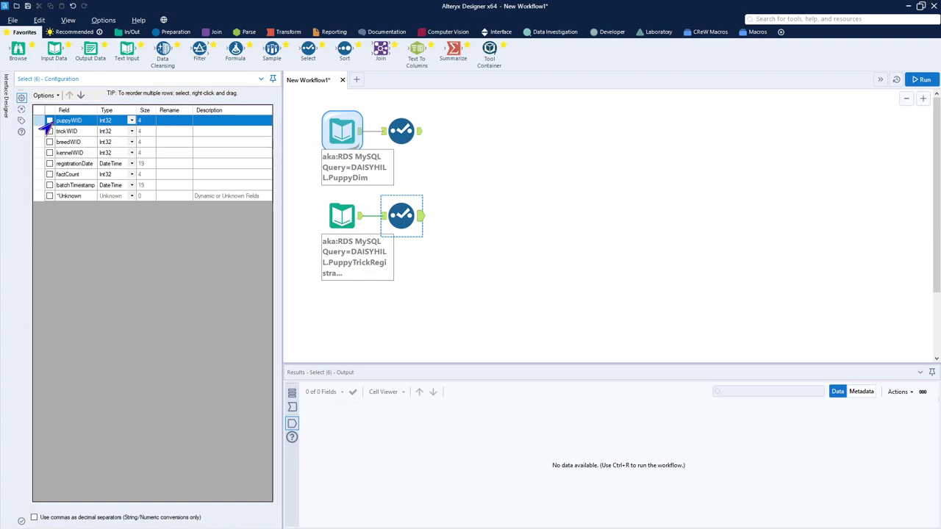
{"action": "left_click", "coordinate": [49, 163]}
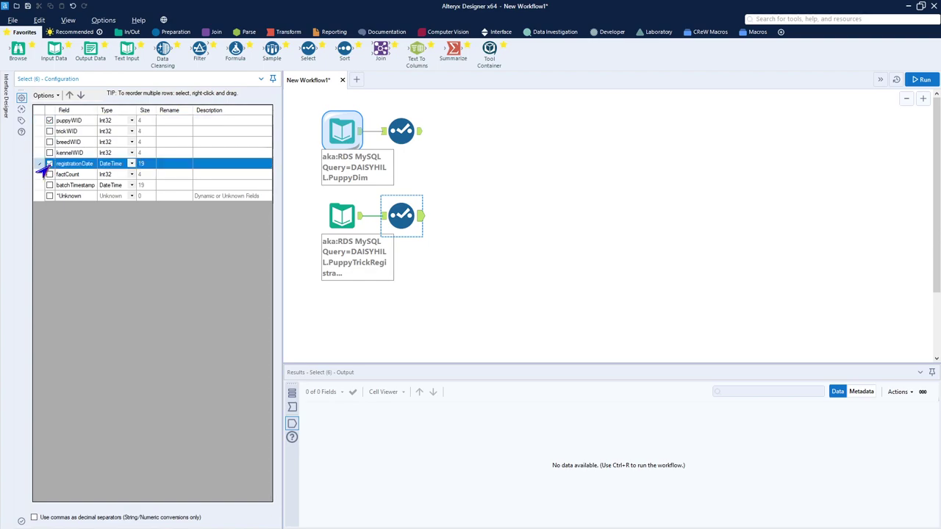
{"action": "left_click", "coordinate": [924, 80]}
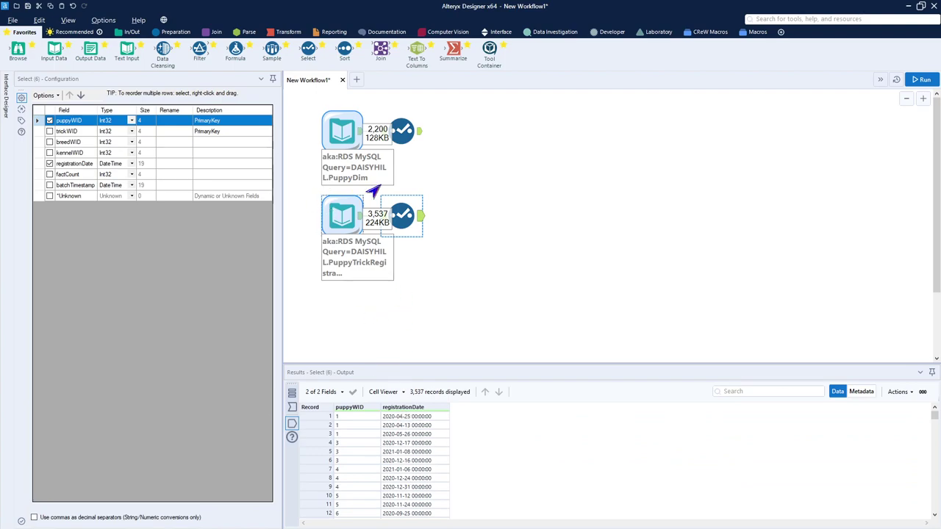
Change registrationDate and birthDate to the Date type in their Select tools.
{"action": "left_click", "coordinate": [383, 210]}
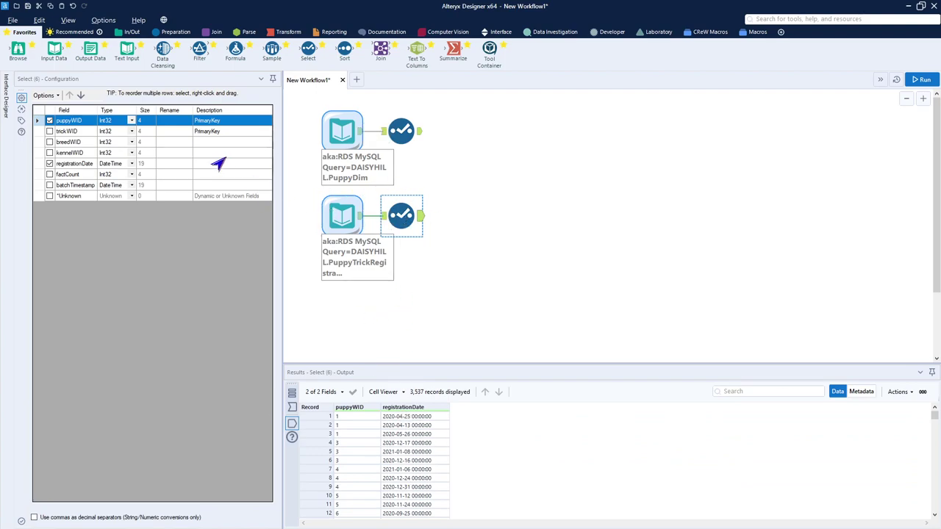
{"action": "left_click", "coordinate": [130, 164]}
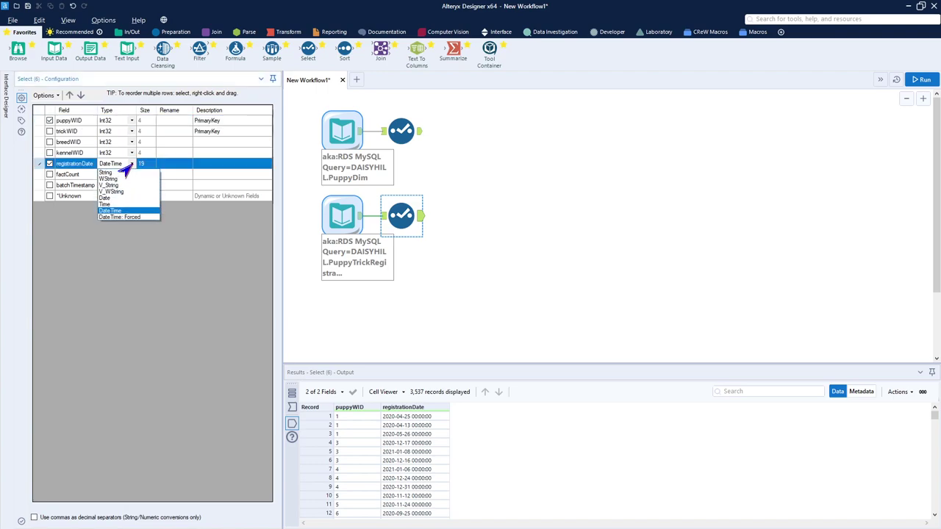
{"action": "left_click", "coordinate": [118, 200]}
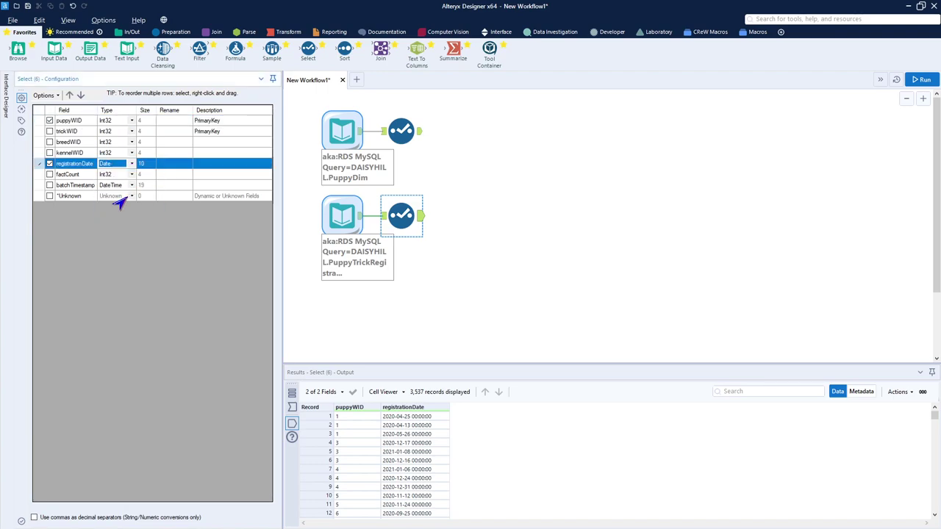
{"action": "left_click", "coordinate": [401, 132]}
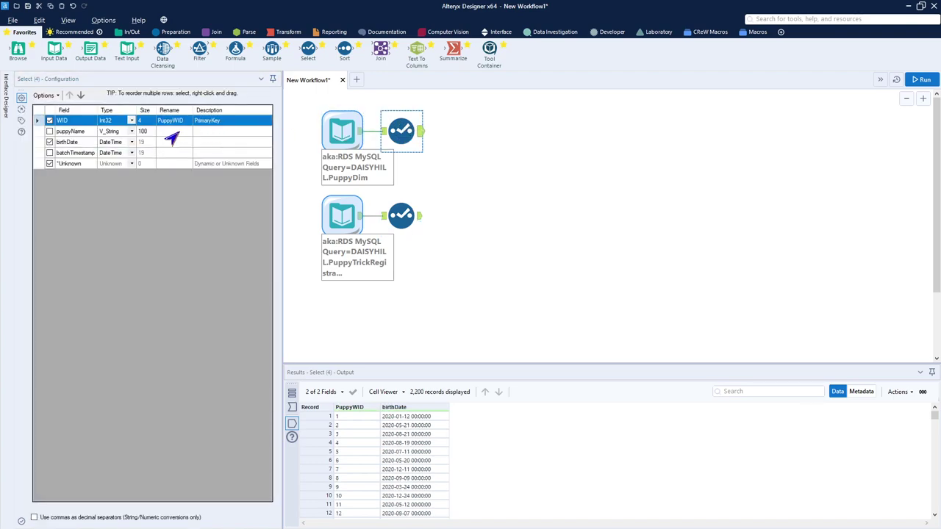
{"action": "left_click", "coordinate": [125, 142]}
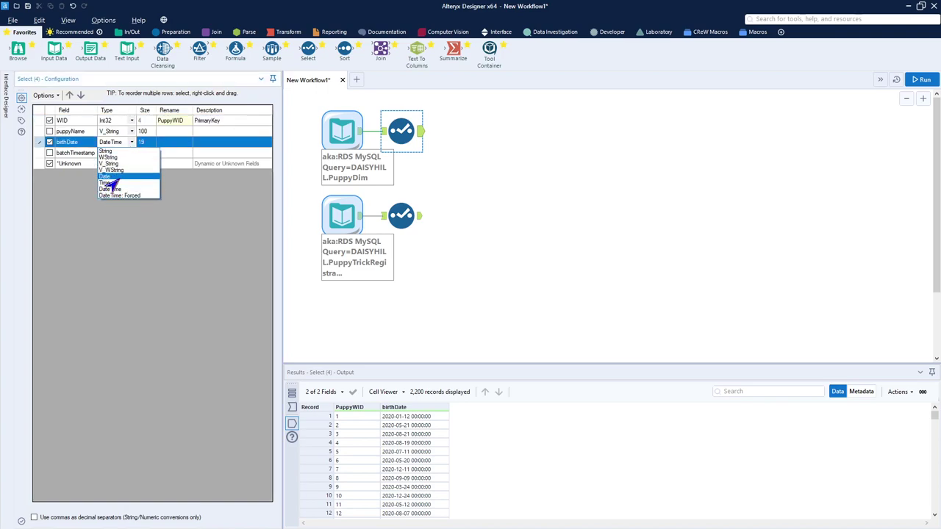
{"action": "left_click", "coordinate": [107, 177]}
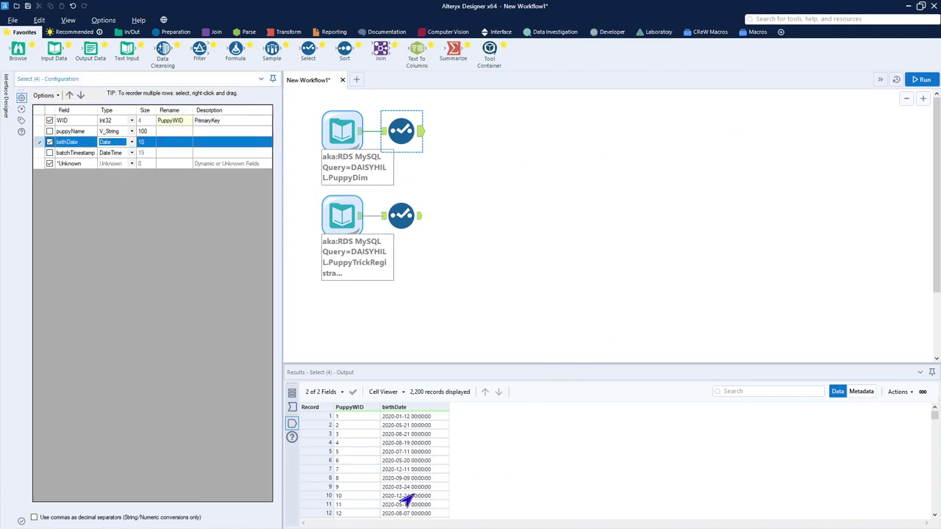
Rerun the workflow and check both Select outputs show plain dates.
{"action": "left_click", "coordinate": [922, 80]}
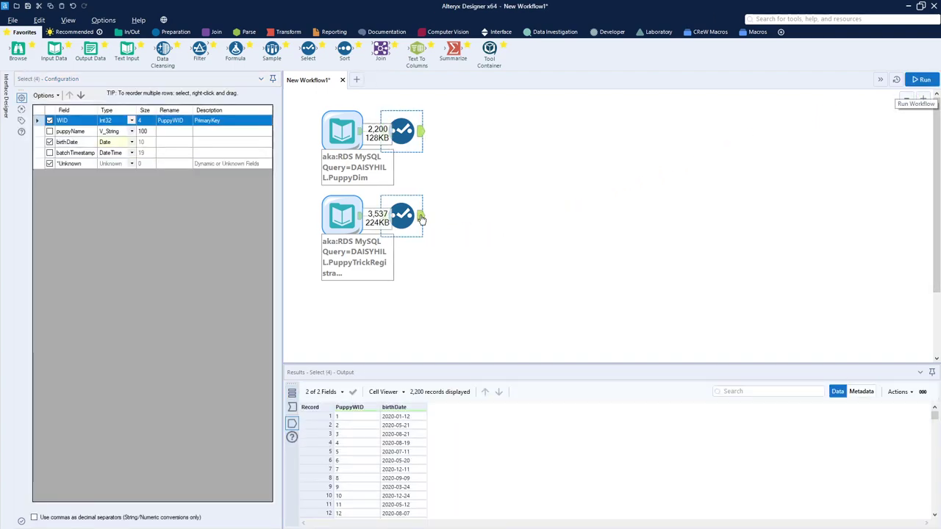
{"action": "left_click", "coordinate": [421, 219]}
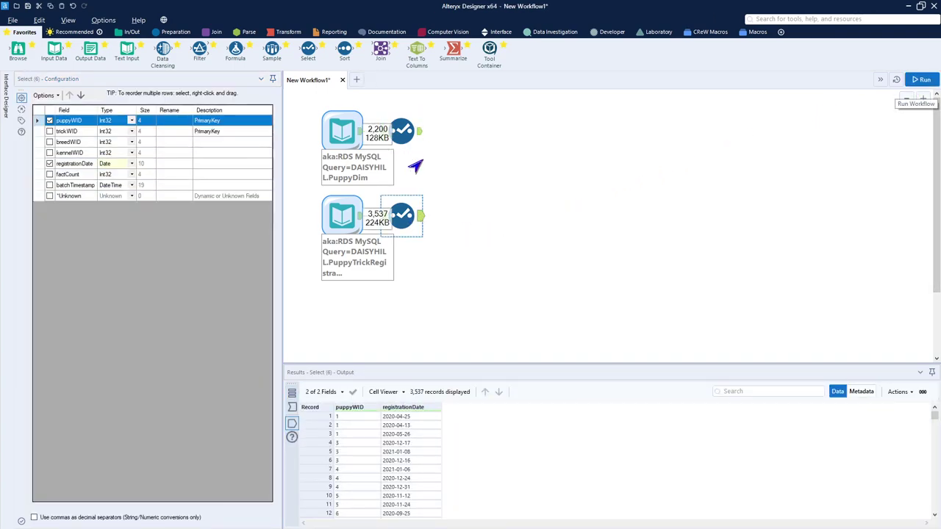
{"action": "left_click", "coordinate": [419, 133]}
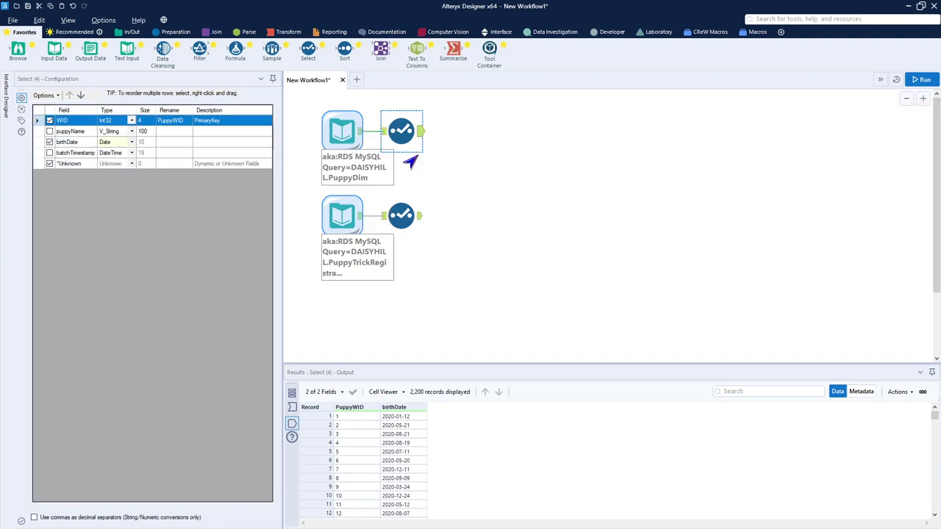
{"action": "left_click_drag", "start_coordinate": [395, 193], "coordinate": [311, 223]}
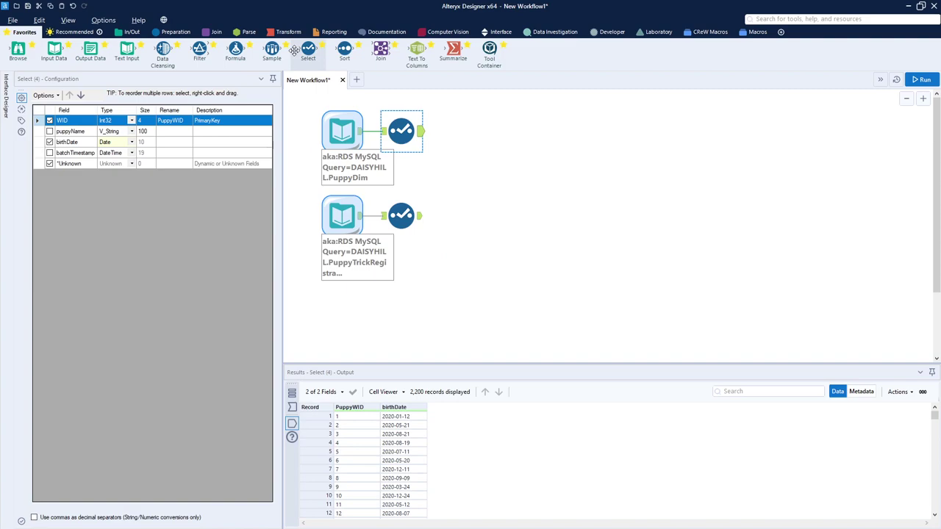
Add a Join matching left PuppyWID to right puppyWID from the two Selects.
{"action": "left_click_drag", "start_coordinate": [379, 48], "coordinate": [475, 174]}
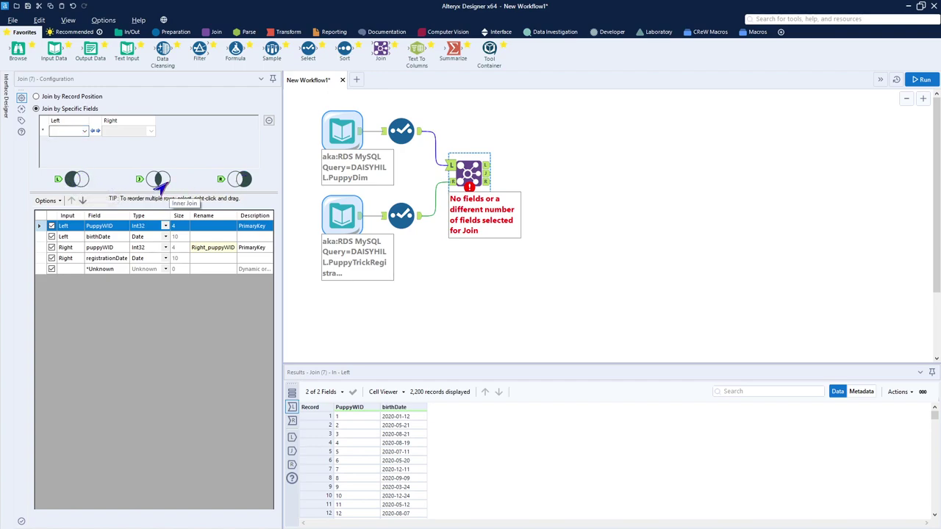
{"action": "left_click", "coordinate": [78, 133]}
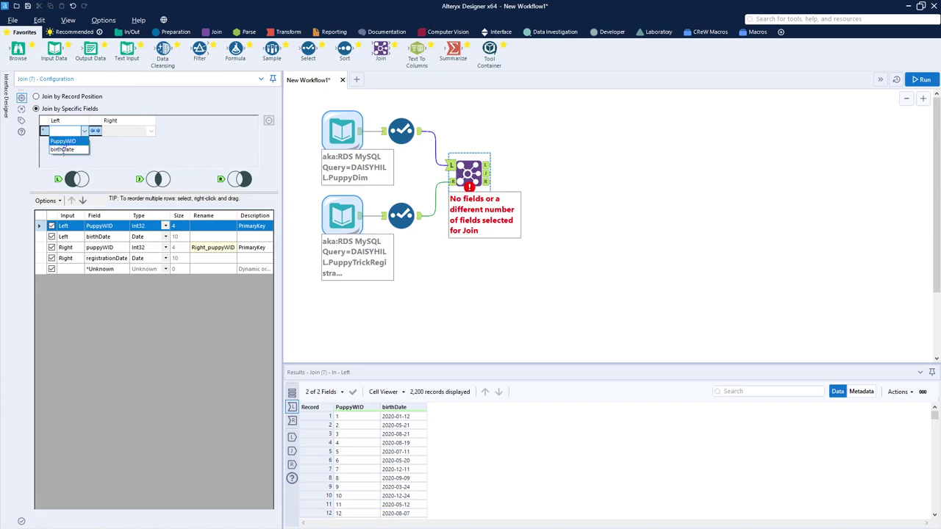
{"action": "left_click", "coordinate": [62, 141]}
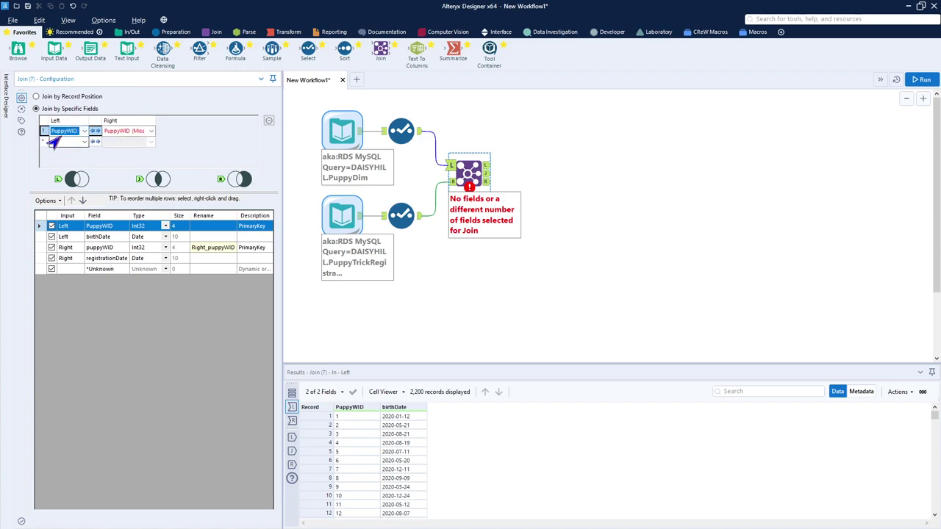
{"action": "left_click", "coordinate": [141, 133]}
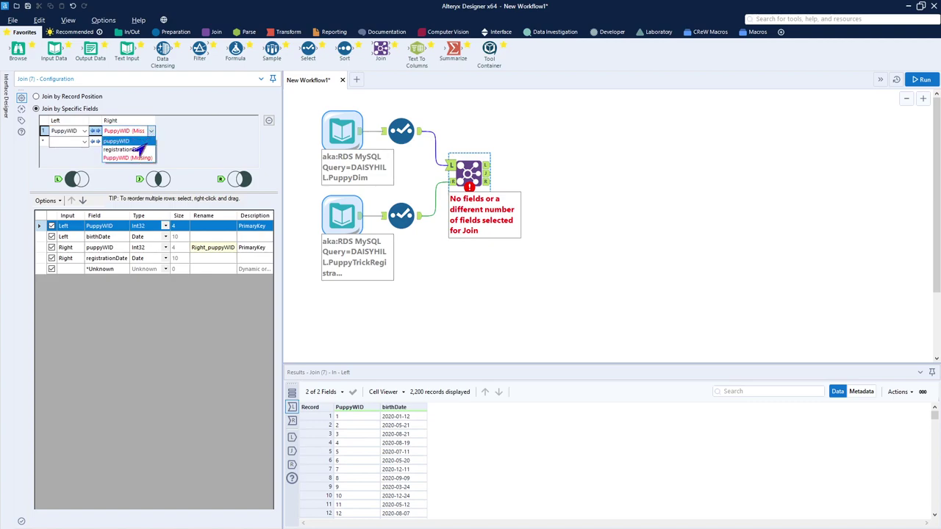
{"action": "left_click", "coordinate": [136, 142]}
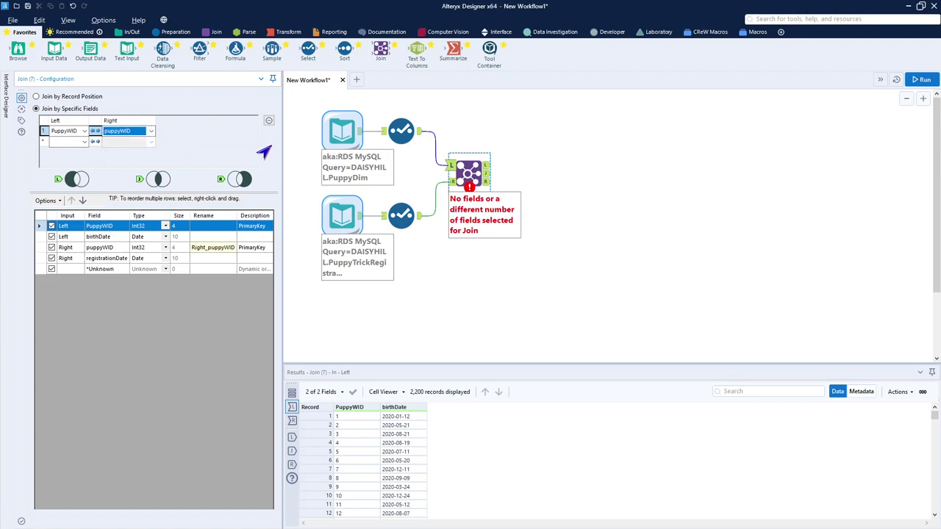
{"action": "left_click", "coordinate": [396, 131]}
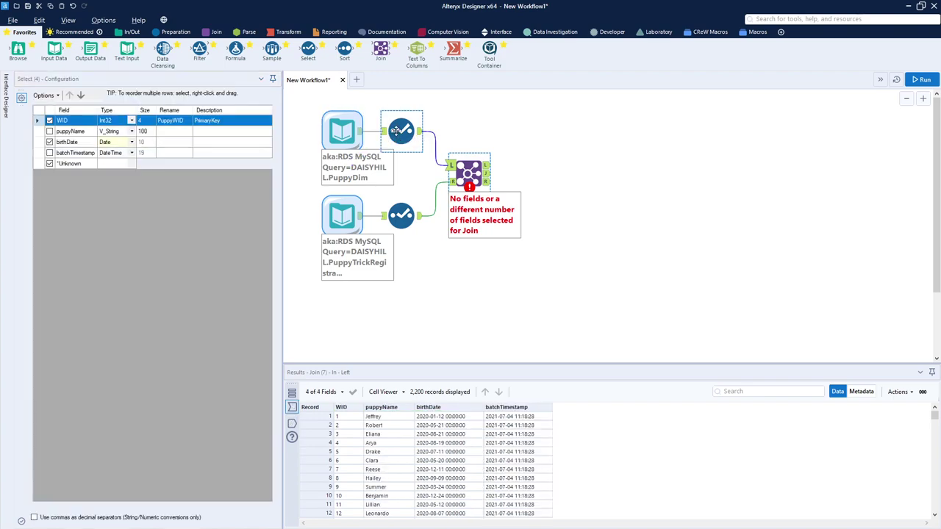
Rename WID to puppyWID, join on left puppyWID, and exclude the duplicate right puppyWID.
{"action": "left_click", "coordinate": [165, 121]}
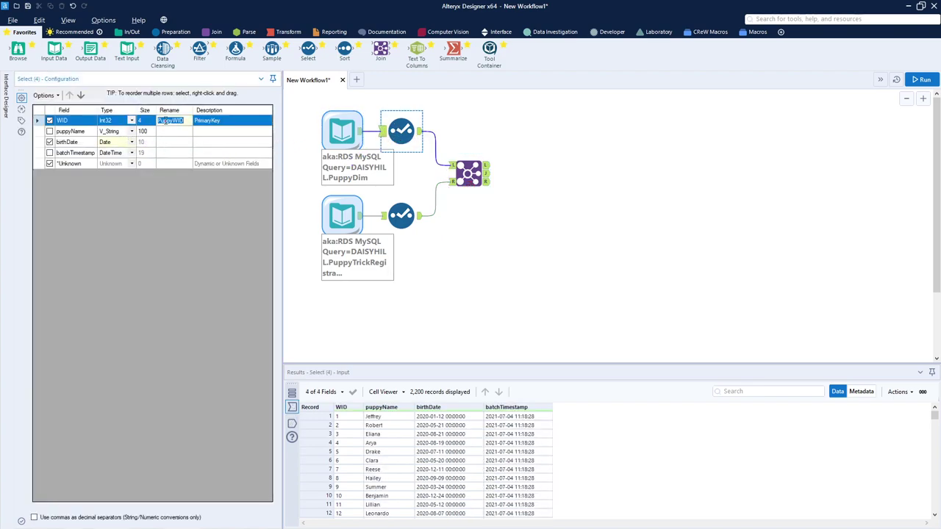
{"action": "key", "text": "Return"}
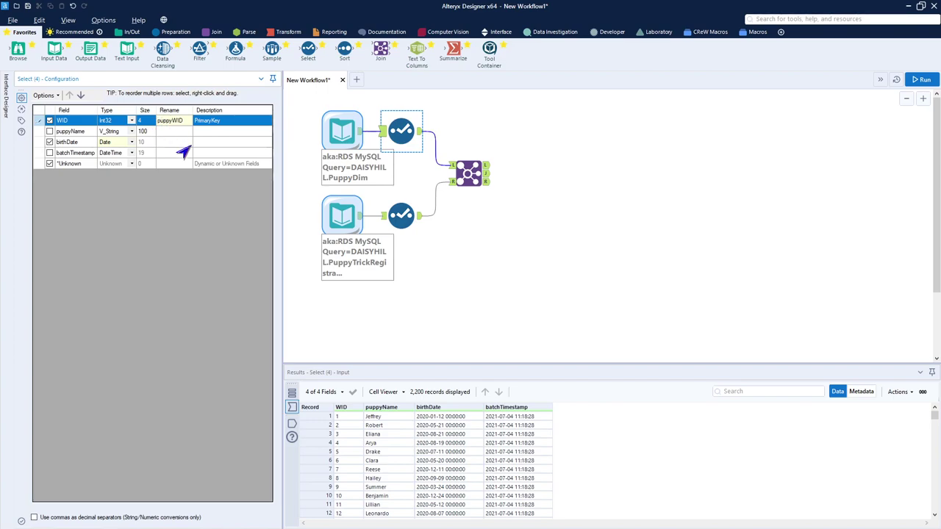
{"action": "left_click", "coordinate": [468, 173]}
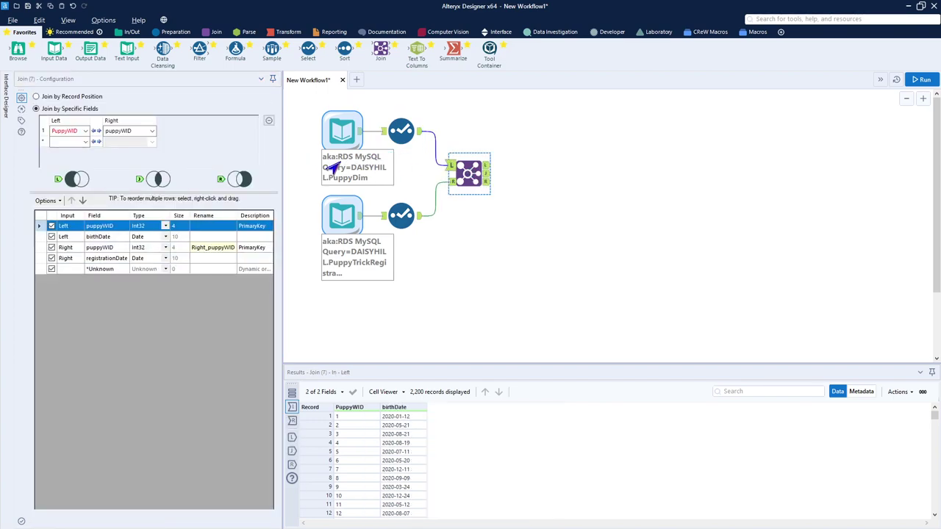
{"action": "left_click", "coordinate": [74, 132]}
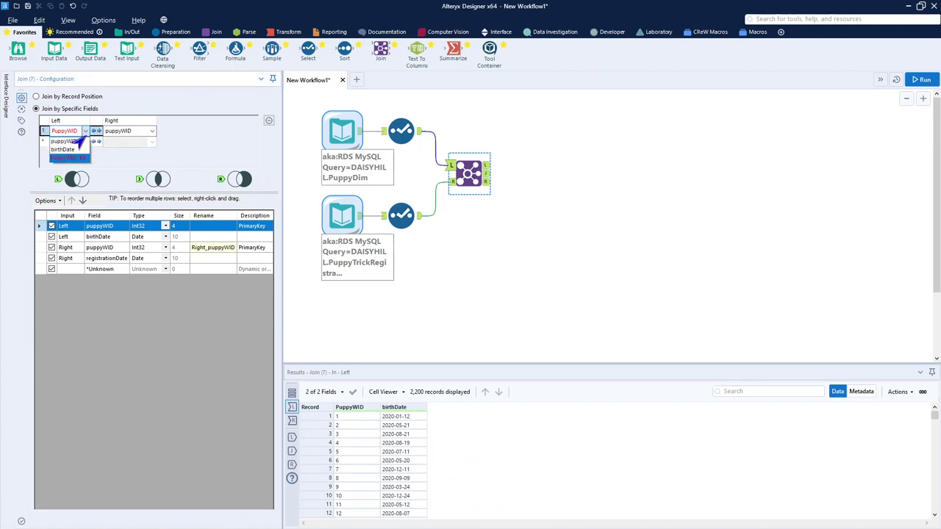
{"action": "left_click", "coordinate": [71, 145]}
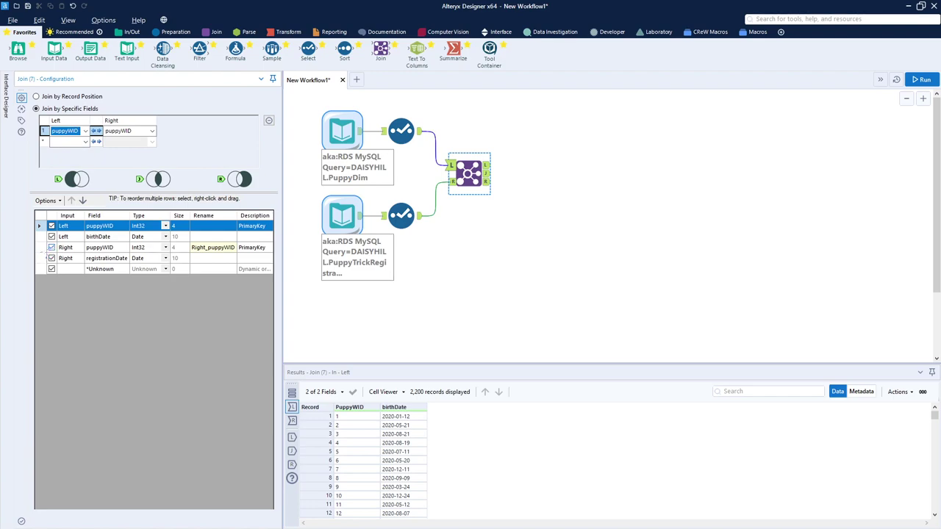
{"action": "left_click", "coordinate": [48, 248]}
{"action": "left_click", "coordinate": [50, 248]}
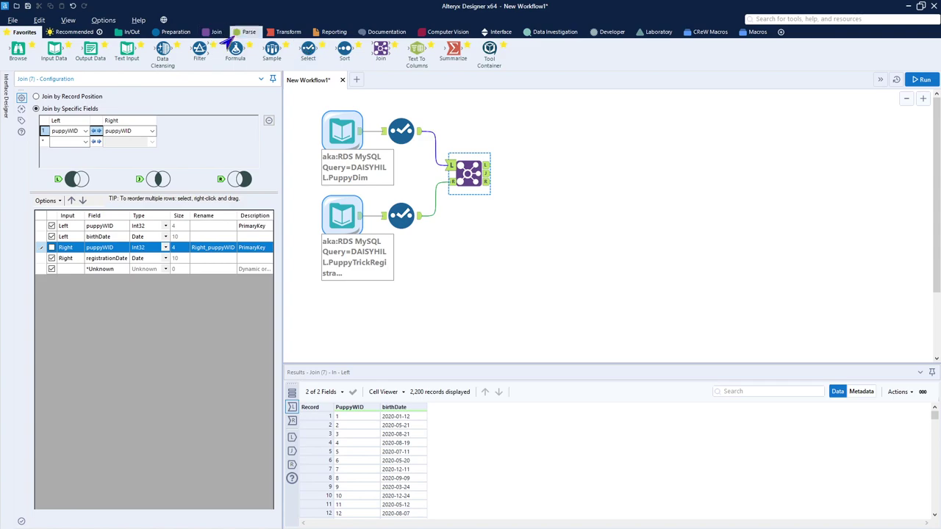
Add a Select and a Browse after the Join, run, and inspect the 3,537 joined records.
{"action": "left_click_drag", "start_coordinate": [308, 50], "coordinate": [521, 174]}
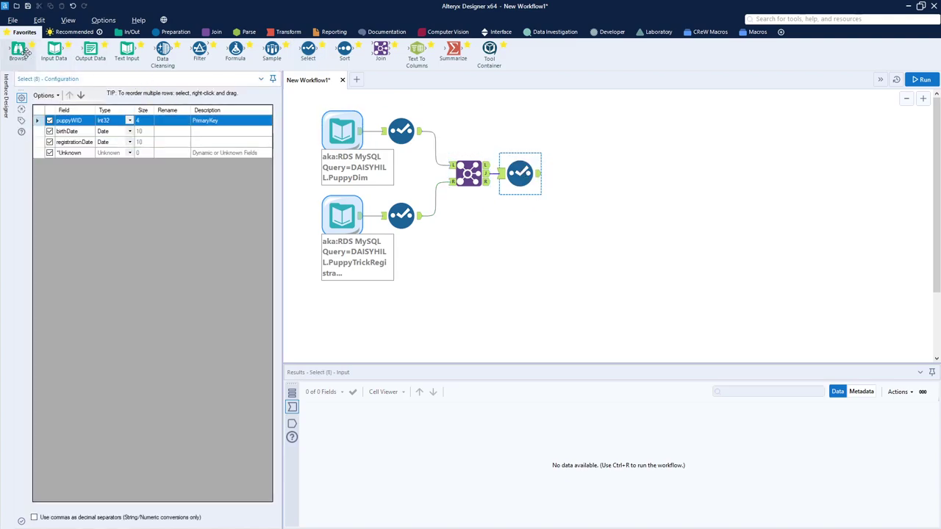
{"action": "left_click_drag", "start_coordinate": [18, 50], "coordinate": [834, 175]}
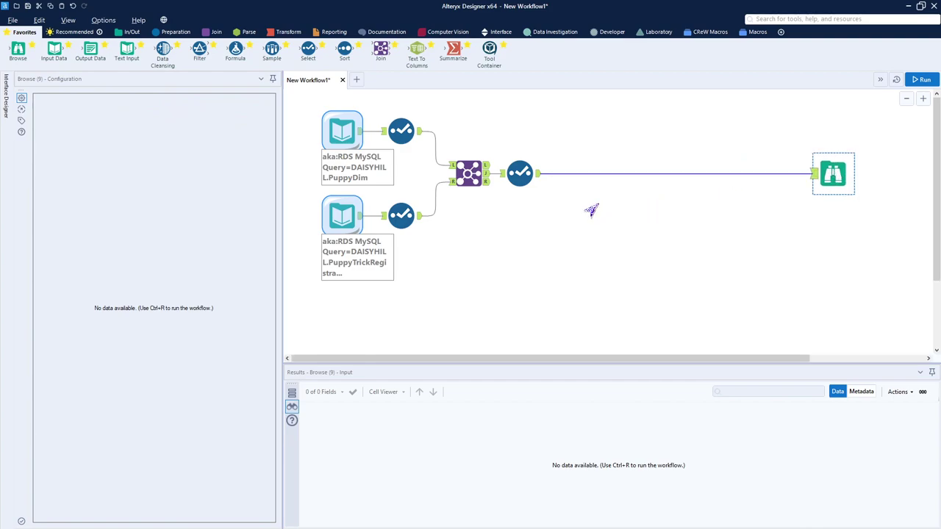
{"action": "left_click", "coordinate": [919, 79]}
{"action": "left_click", "coordinate": [520, 172]}
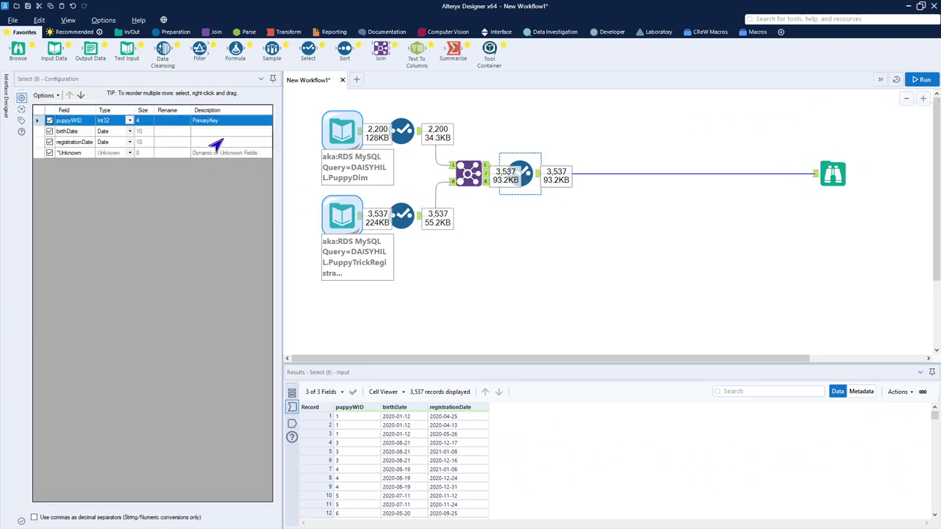
{"action": "left_click", "coordinate": [835, 175]}
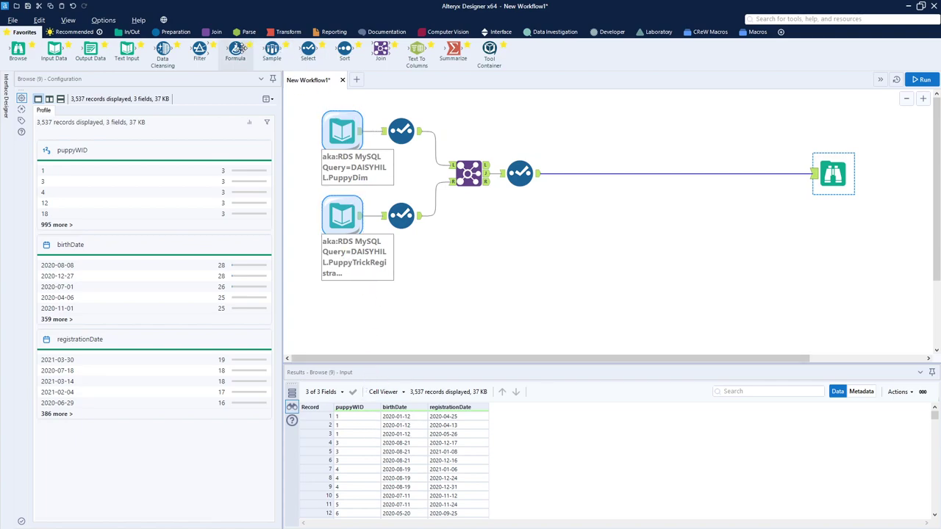
Insert a Formula tool between the Select and Browse, annotated 'calc intervals'.
{"action": "left_click_drag", "start_coordinate": [235, 49], "coordinate": [588, 189]}
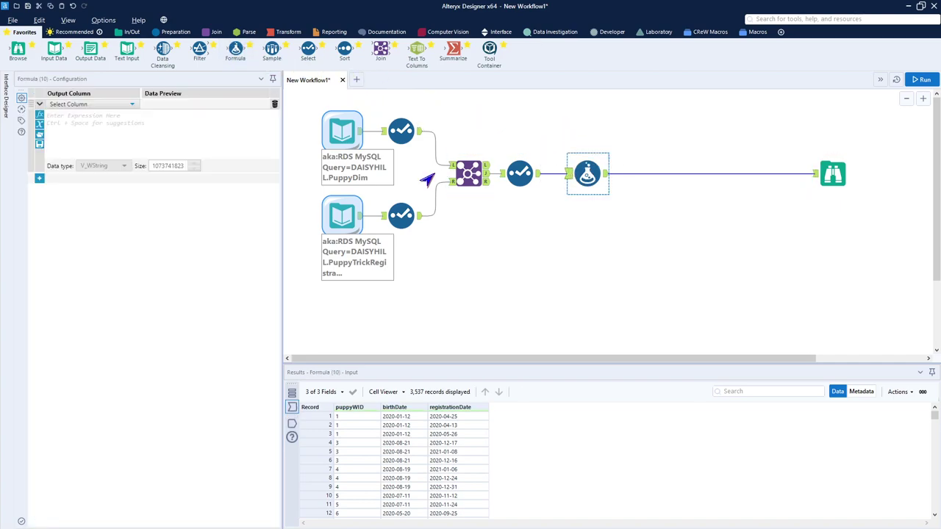
{"action": "left_click", "coordinate": [21, 121]}
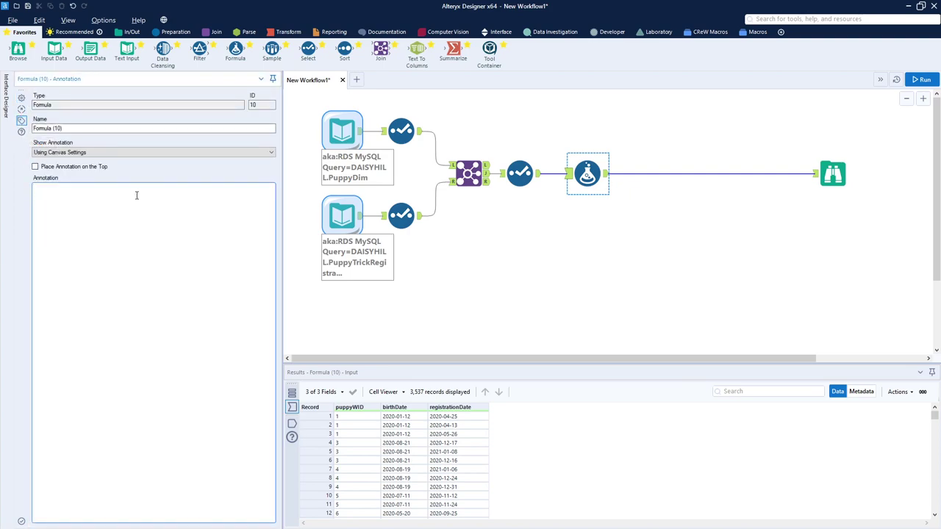
{"action": "type", "text": "calc intervals"}
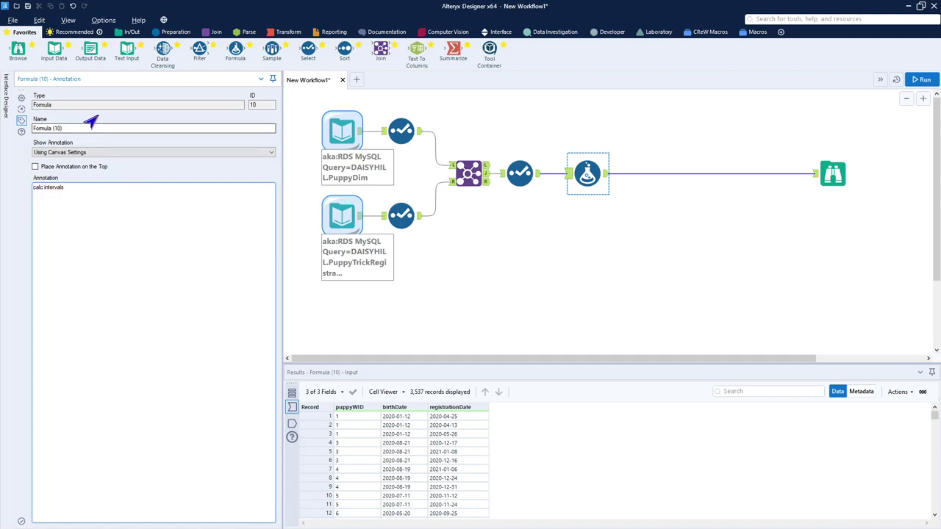
Create a new Int32 output column daysBeforeRegistration and begin its expression with 'date'.
{"action": "left_click", "coordinate": [20, 103]}
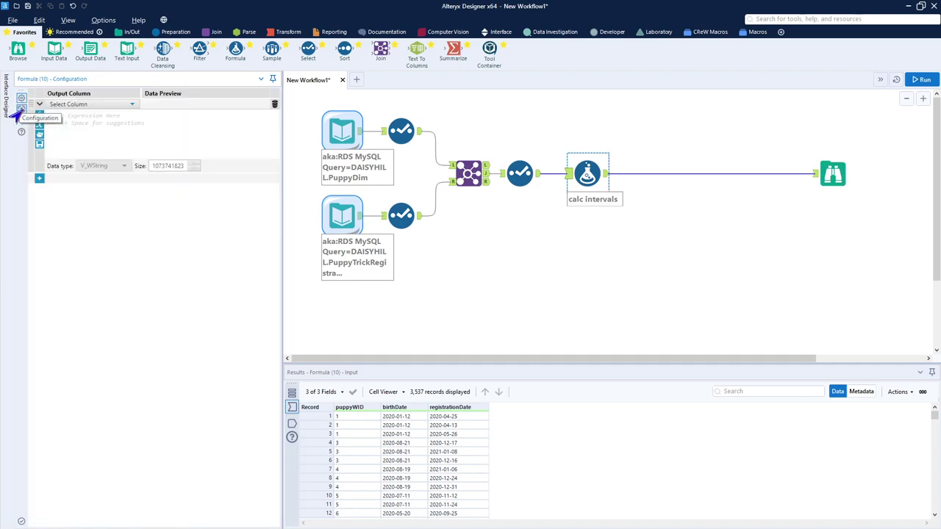
{"action": "left_click", "coordinate": [66, 104]}
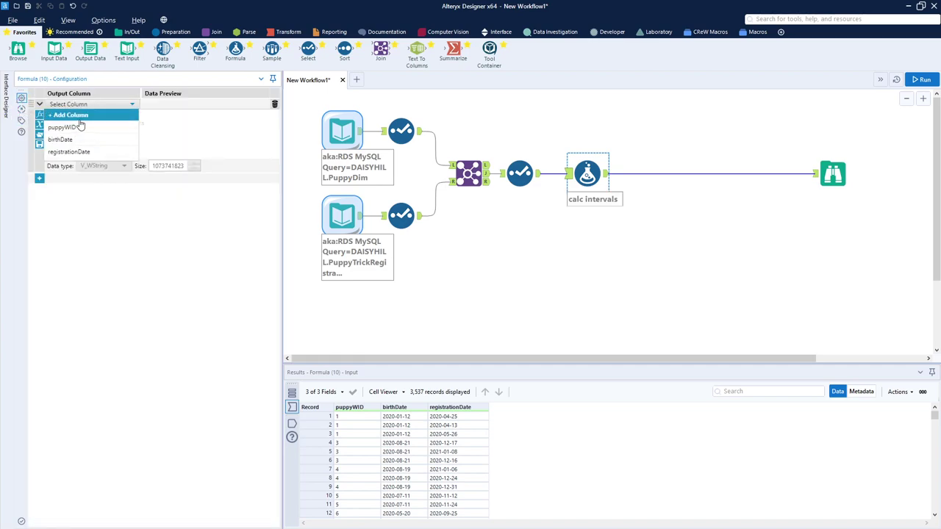
{"action": "key", "text": "Escape"}
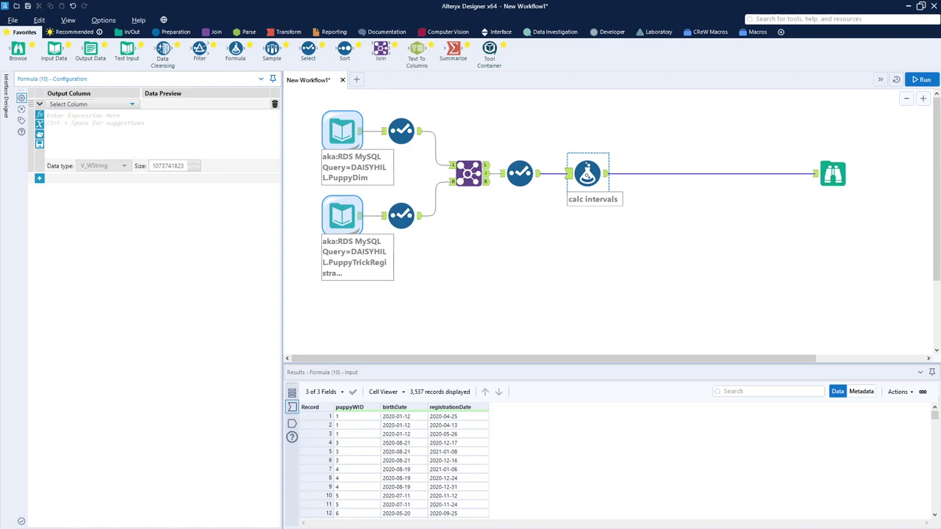
{"action": "left_click", "coordinate": [85, 107]}
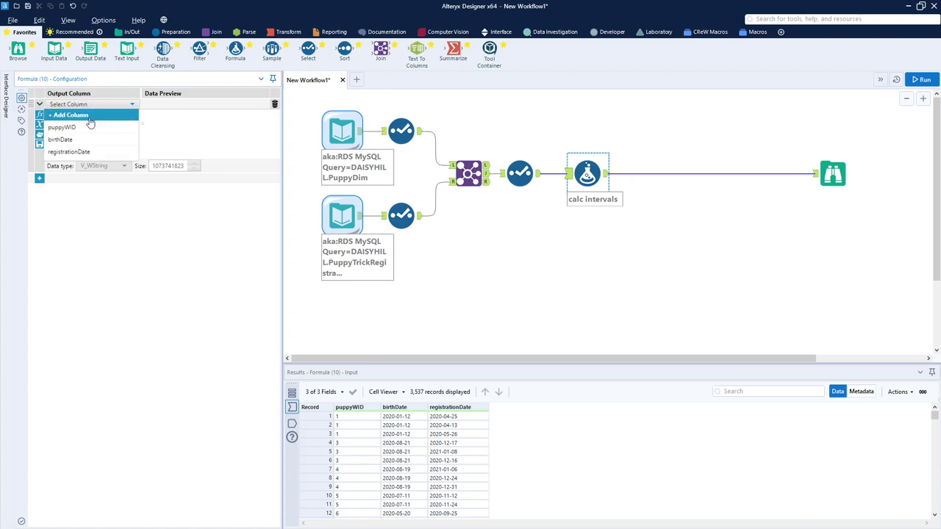
{"action": "left_click", "coordinate": [95, 115]}
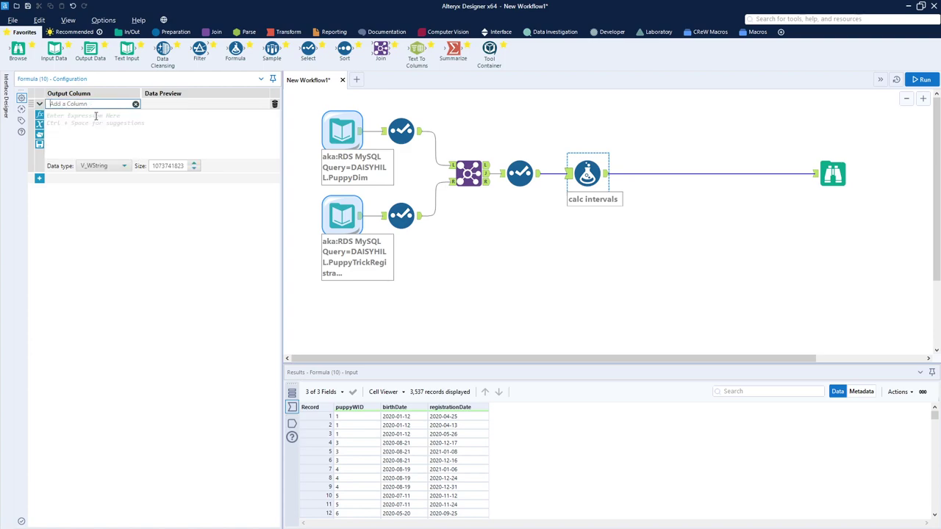
{"action": "type", "text": "daysBeforeRegistration"}
{"action": "left_click", "coordinate": [103, 166]}
{"action": "left_click", "coordinate": [107, 226]}
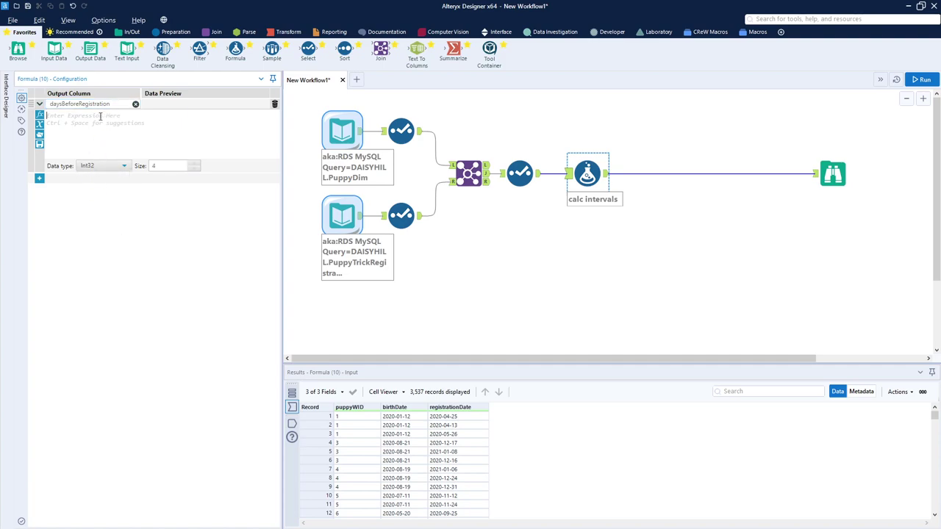
{"action": "left_click", "coordinate": [100, 116]}
{"action": "type", "text": "date"}
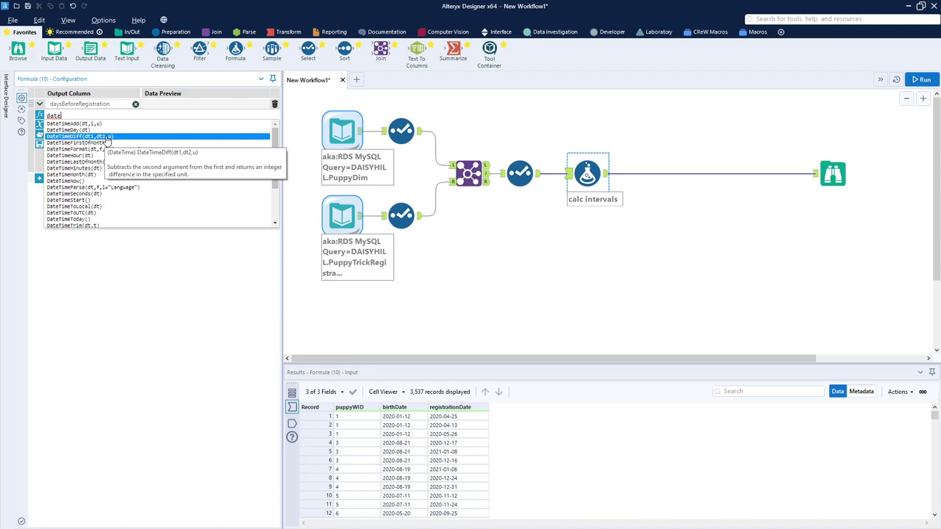
Set daysBeforeRegistration to DateTimeDiff([registrationDate],[birthDate],'days') and run the workflow.
{"action": "left_click", "coordinate": [107, 138]}
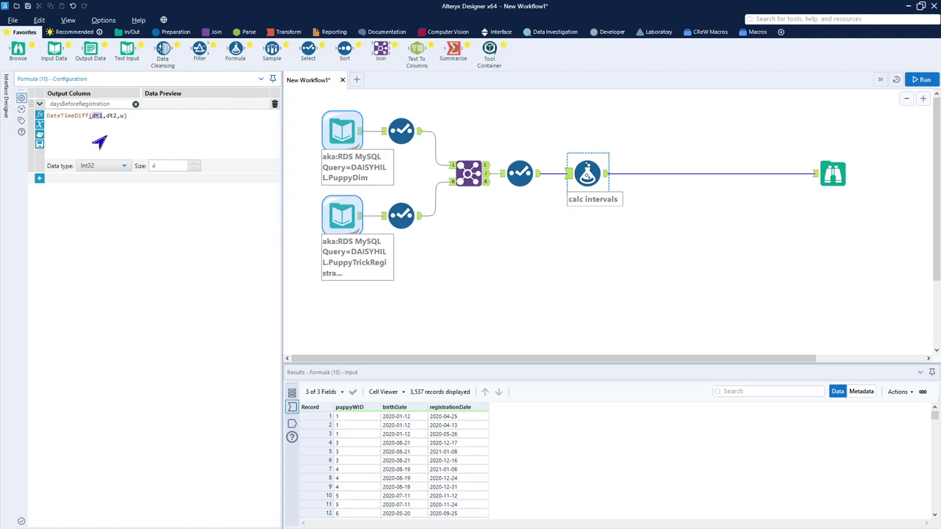
{"action": "type", "text": "["}
{"action": "left_click", "coordinate": [107, 140]}
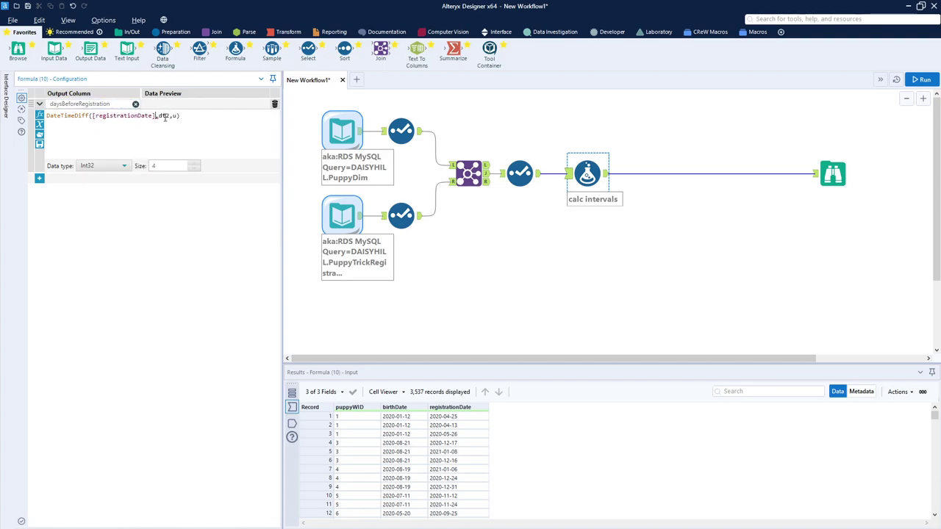
{"action": "type", "text": "["}
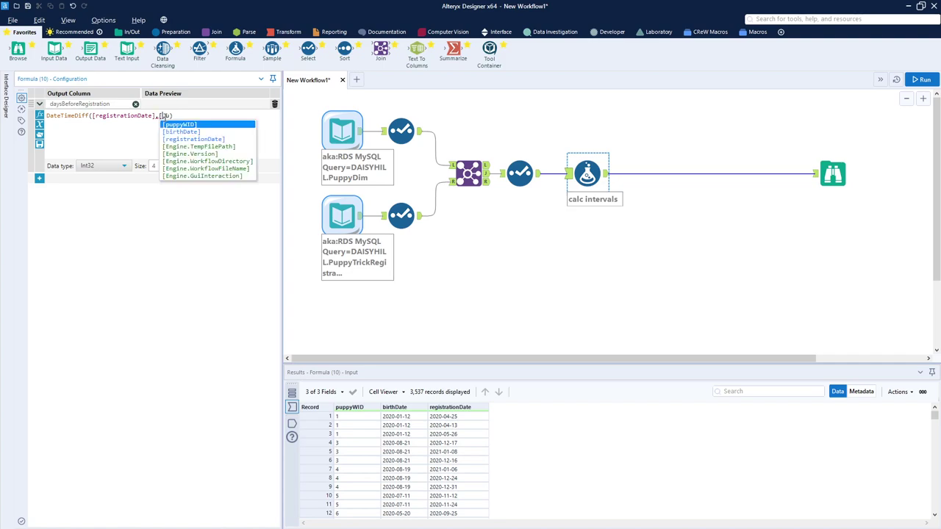
{"action": "type", "text": "b"}
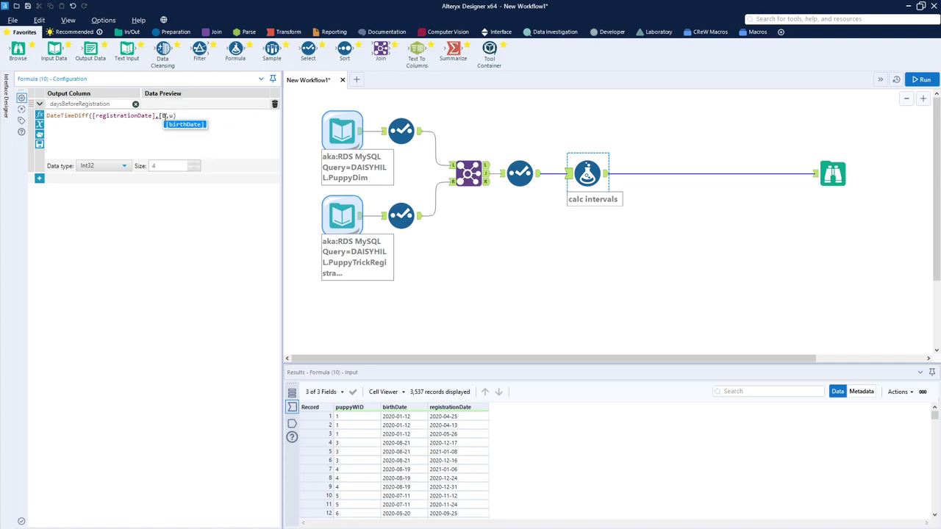
{"action": "left_click", "coordinate": [181, 127]}
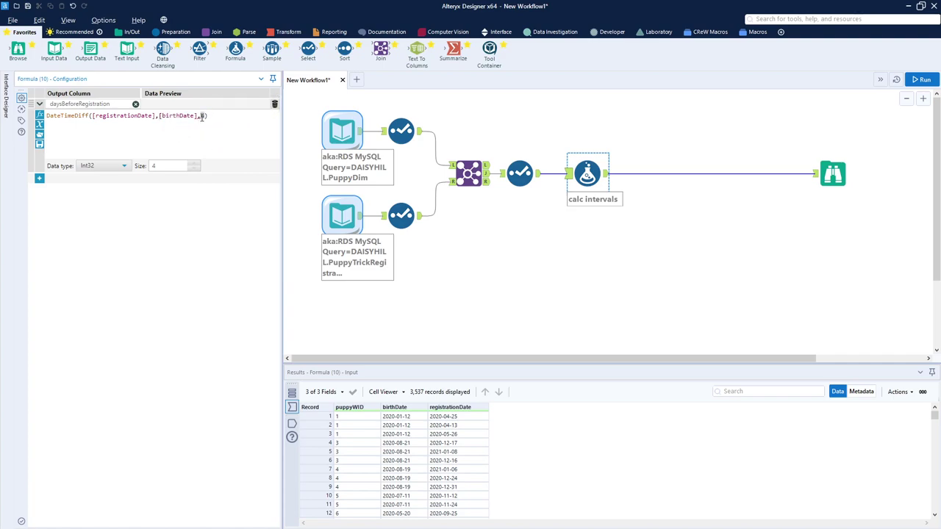
{"action": "type", "text": "\"days\""}
{"action": "left_click", "coordinate": [918, 80]}
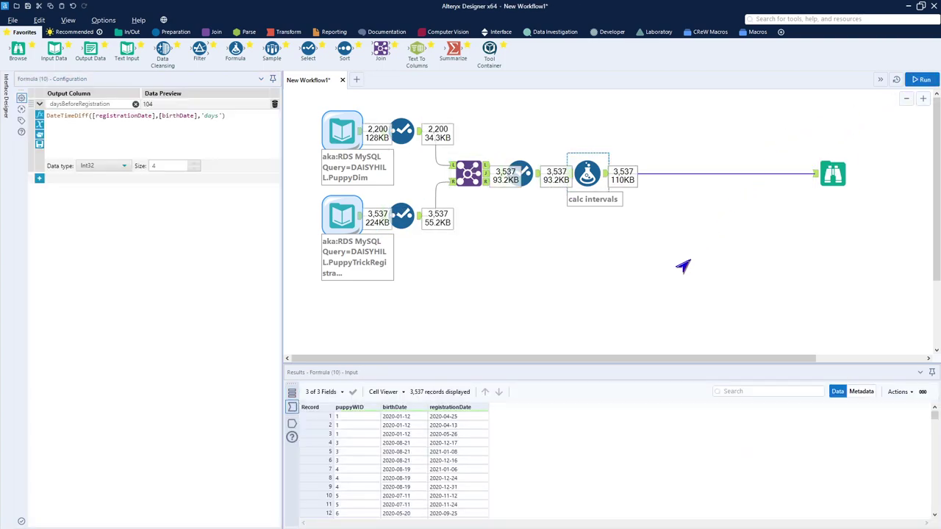
{"action": "left_click", "coordinate": [827, 172]}
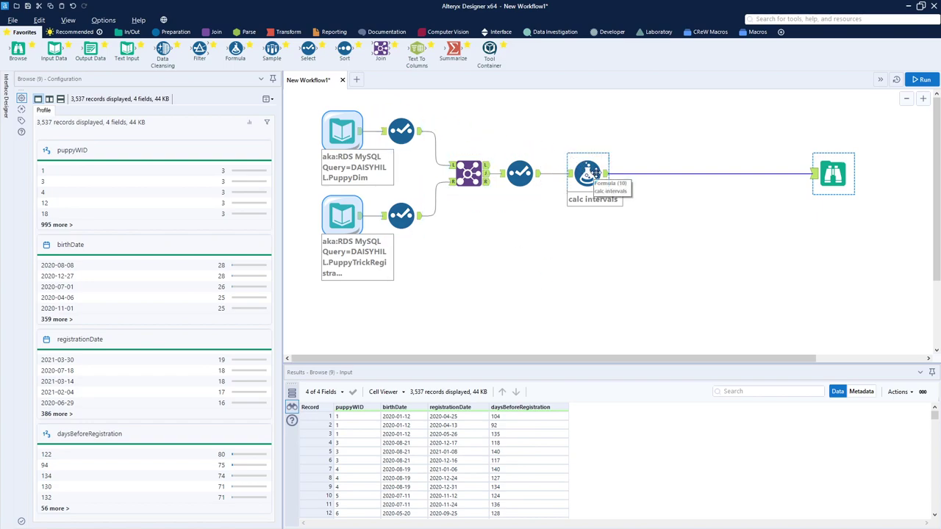
{"action": "left_click", "coordinate": [586, 173]}
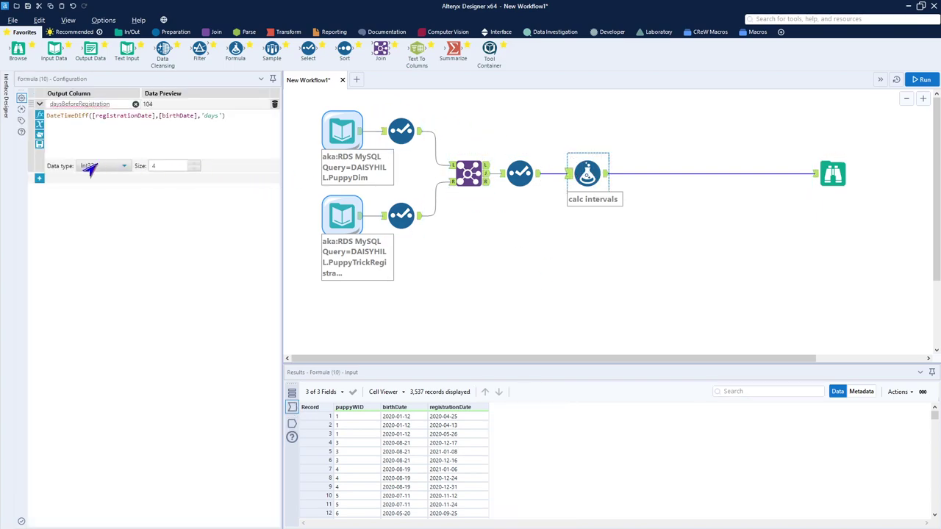
Add Int32 column monthsBeforeRegistration, reusing the DateTimeDiff expression with 'months' as the unit.
{"action": "left_click", "coordinate": [39, 181]}
{"action": "left_click", "coordinate": [53, 180]}
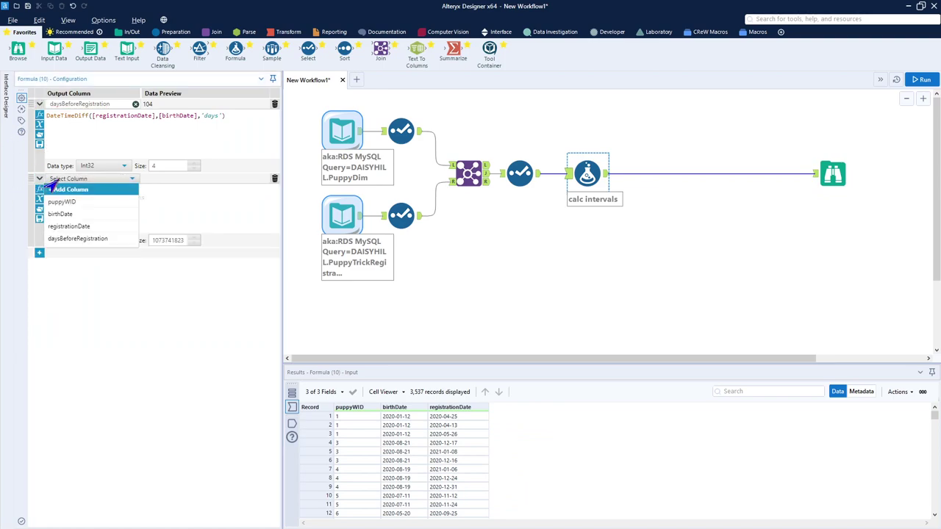
{"action": "left_click", "coordinate": [65, 189]}
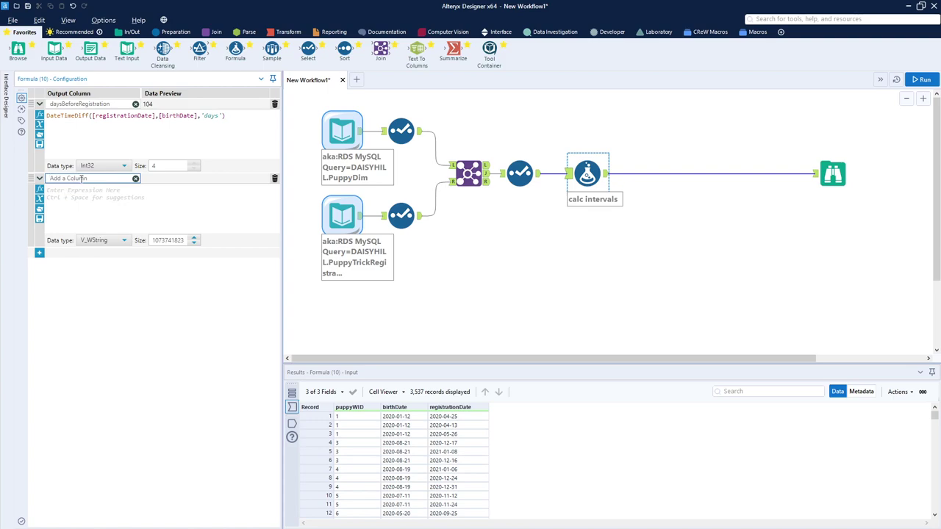
{"action": "type", "text": "monthsBeforeRegistration"}
{"action": "left_click", "coordinate": [102, 240]}
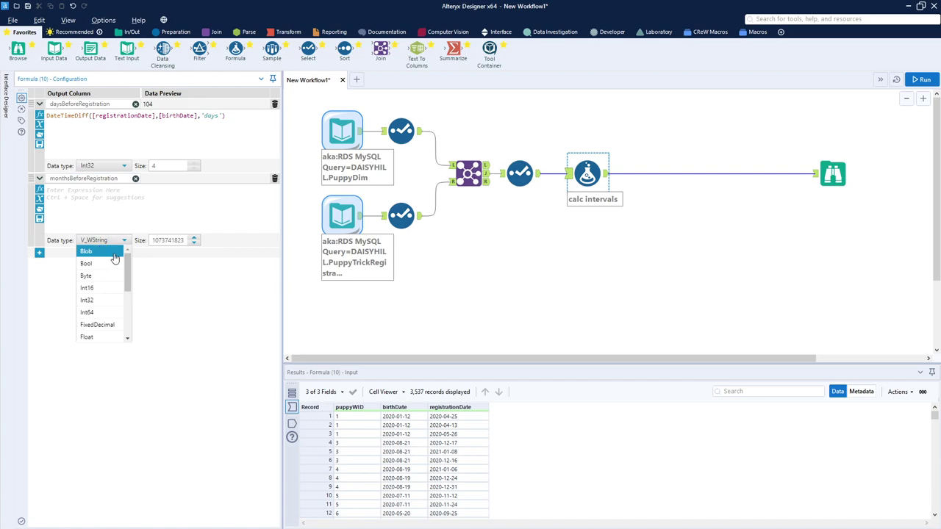
{"action": "left_click", "coordinate": [104, 305]}
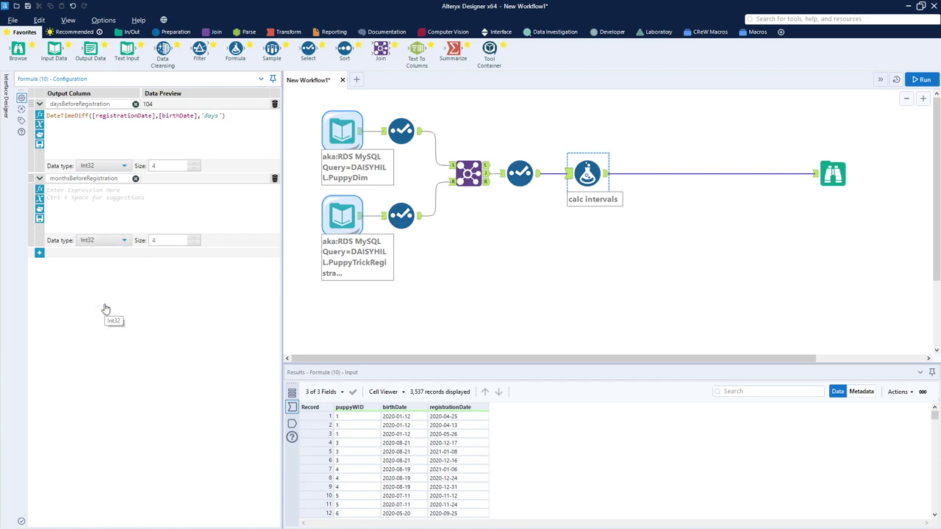
{"action": "left_click", "coordinate": [40, 212]}
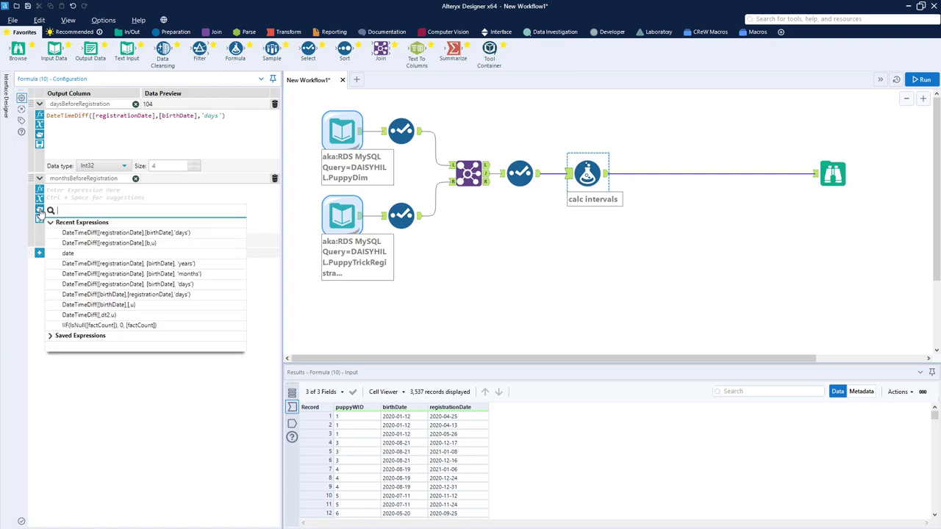
{"action": "left_click", "coordinate": [113, 233]}
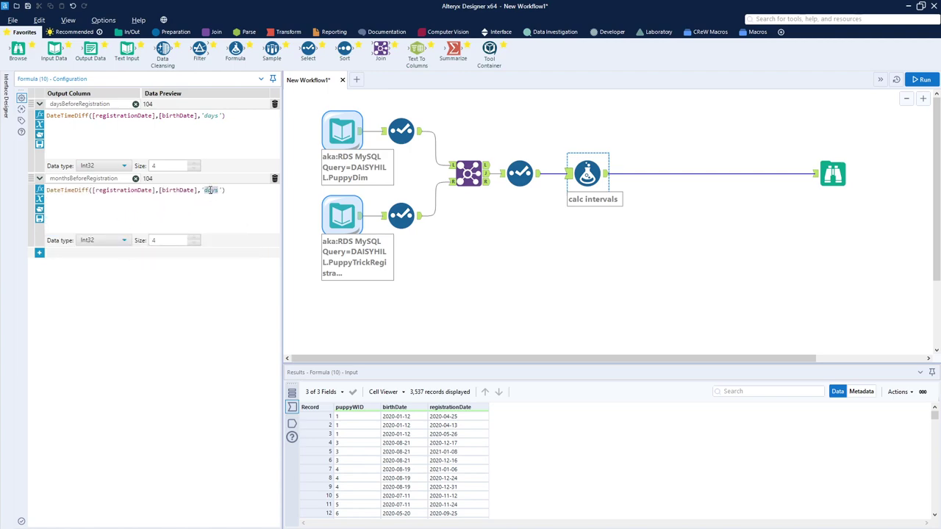
{"action": "type", "text": "mo"}
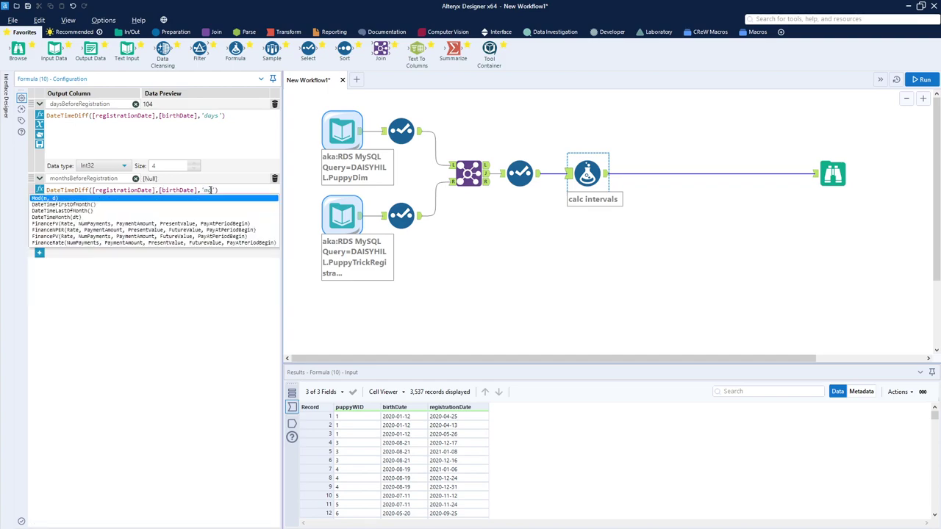
{"action": "type", "text": "nths"}
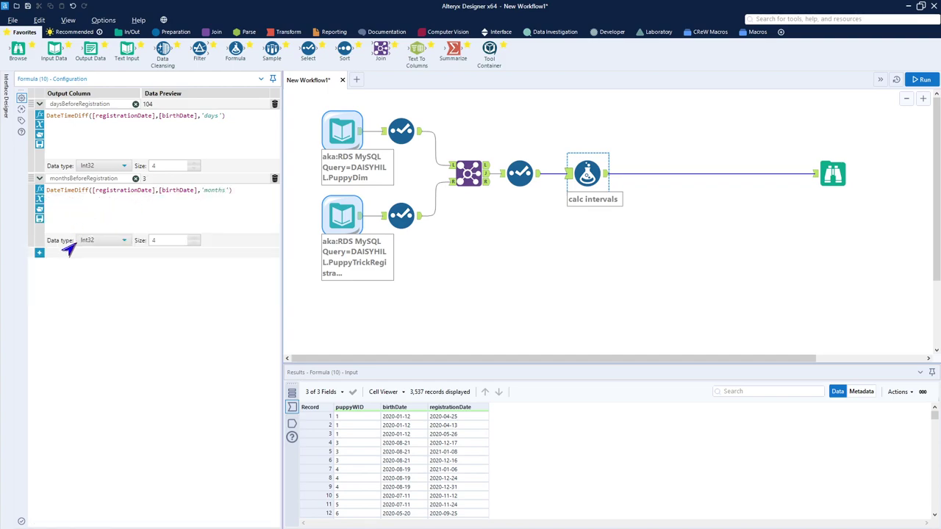
Add Int32 column yearsBeforeRegistration, reusing the months expression with its unit changed to 'years'.
{"action": "left_click", "coordinate": [38, 253]}
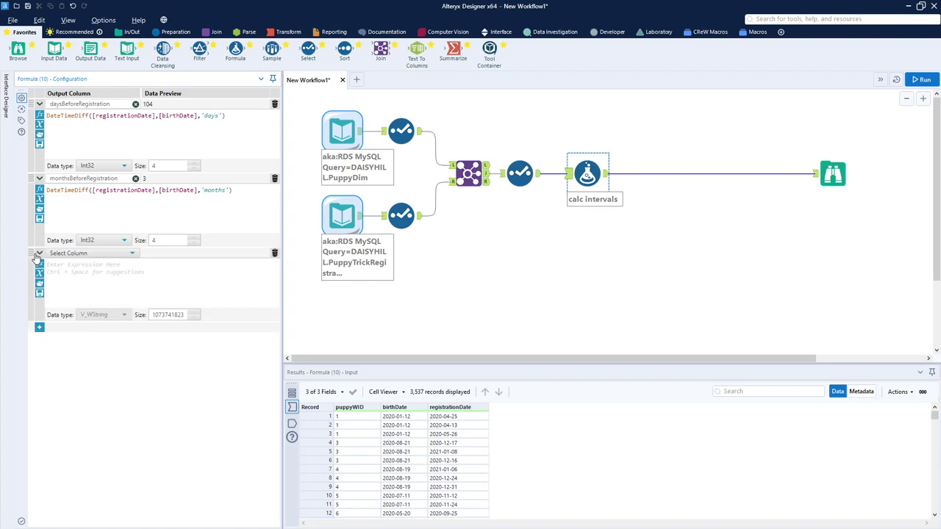
{"action": "left_click", "coordinate": [66, 254]}
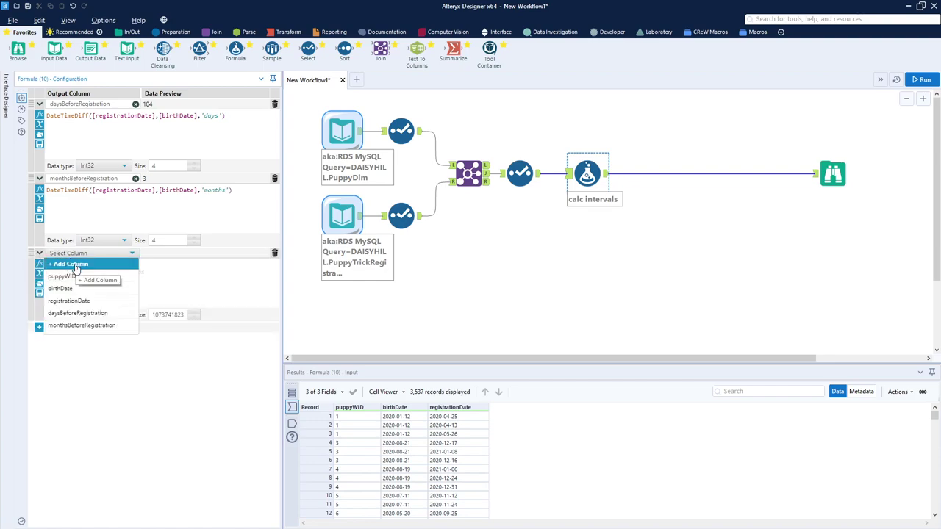
{"action": "left_click", "coordinate": [80, 263]}
{"action": "type", "text": "yearsBeforeRegistration"}
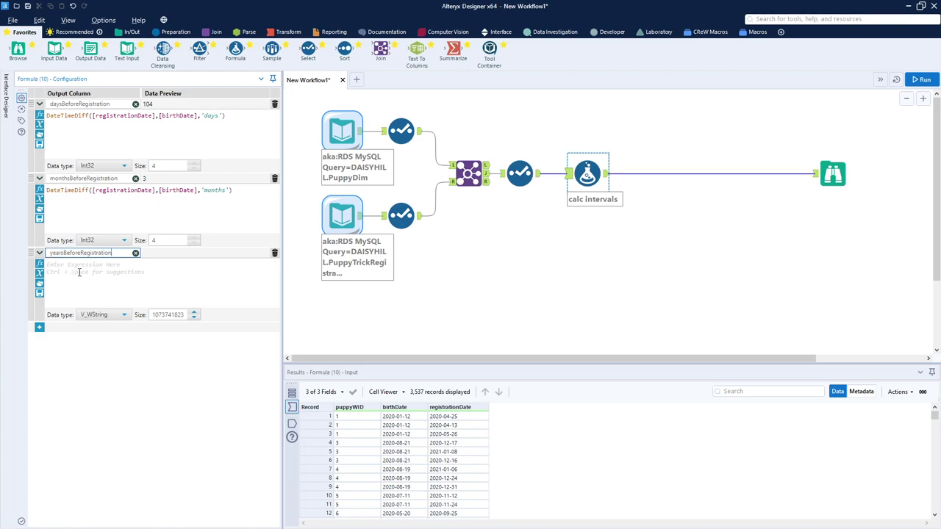
{"action": "left_click", "coordinate": [97, 315]}
{"action": "left_click", "coordinate": [103, 314]}
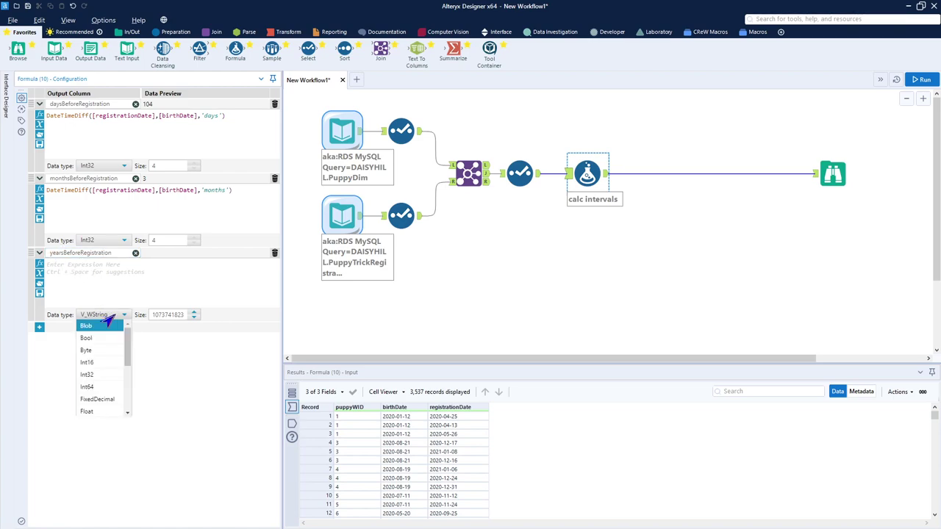
{"action": "left_click", "coordinate": [88, 374]}
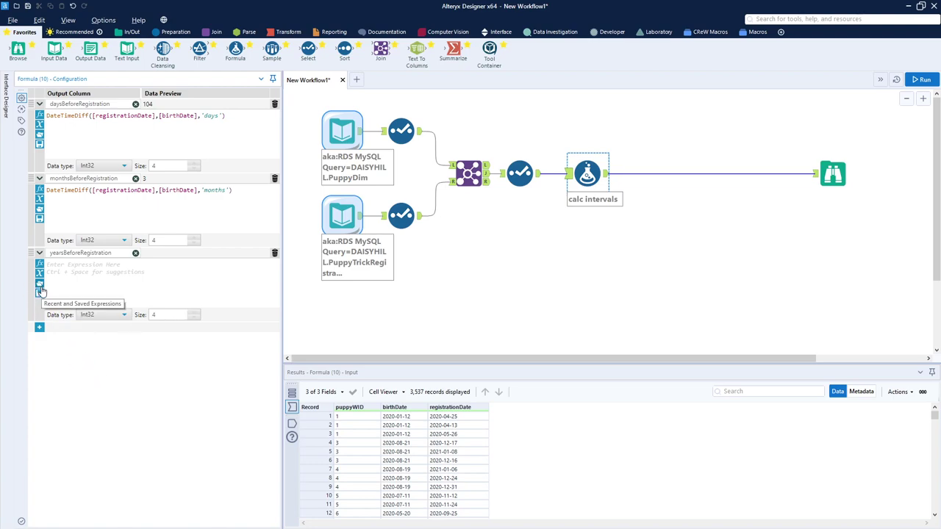
{"action": "left_click", "coordinate": [40, 293]}
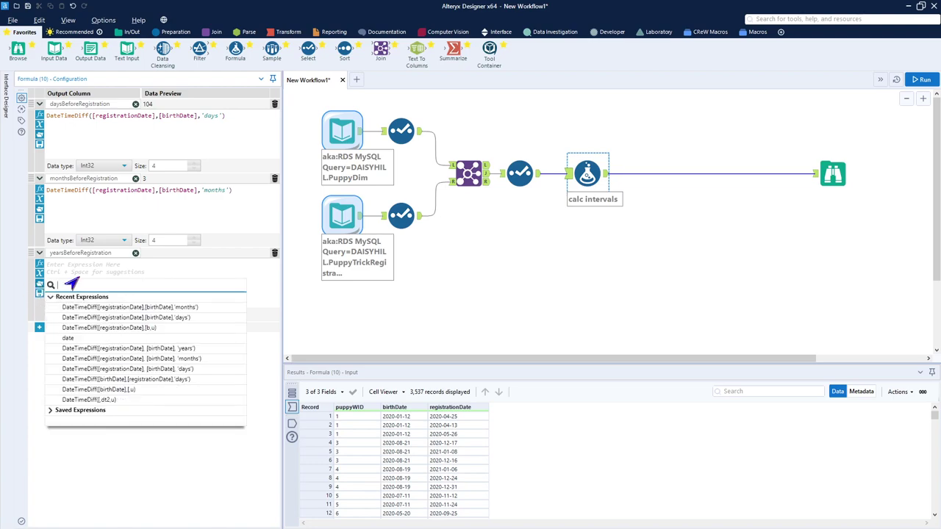
{"action": "left_click", "coordinate": [101, 307]}
{"action": "double_click", "coordinate": [213, 264]}
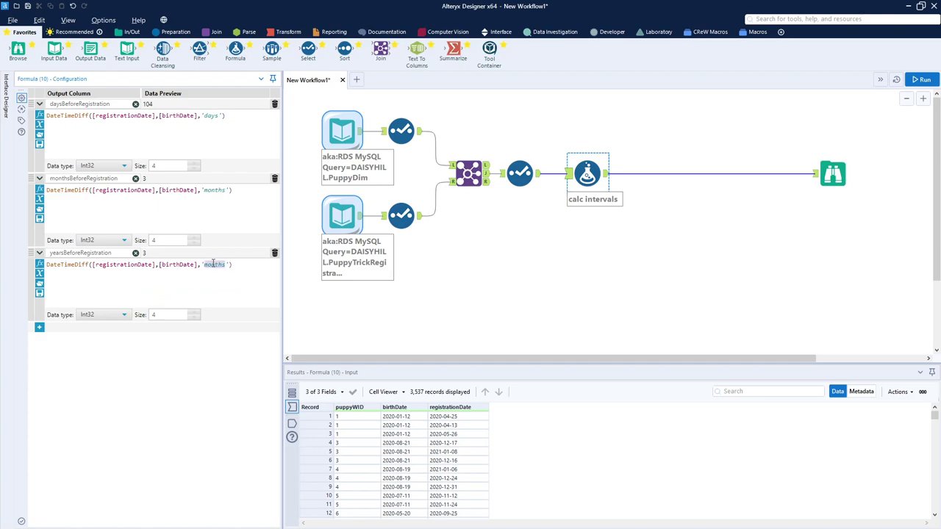
{"action": "type", "text": "years"}
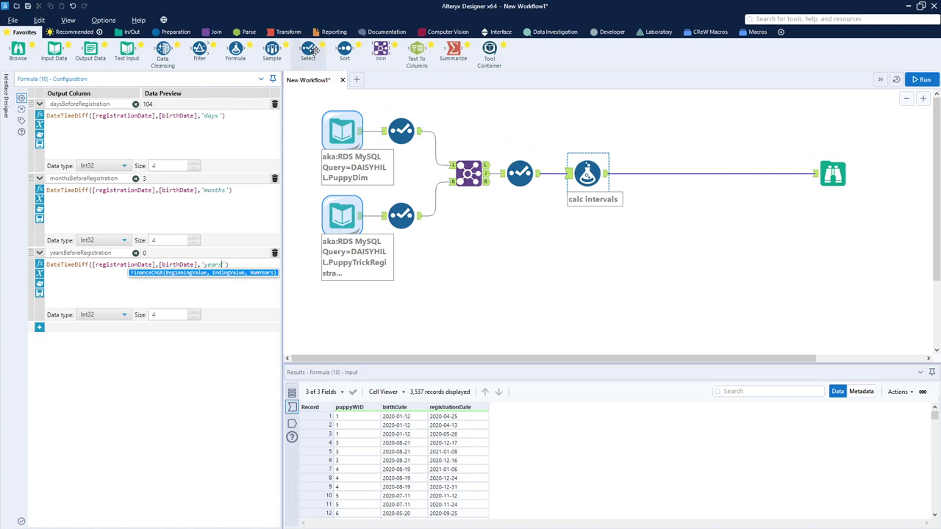
Insert a Select after calc intervals, rerun, and check the months profile and Int32 field types.
{"action": "left_click_drag", "start_coordinate": [310, 50], "coordinate": [672, 193]}
{"action": "left_click_drag", "start_coordinate": [825, 174], "coordinate": [707, 173]}
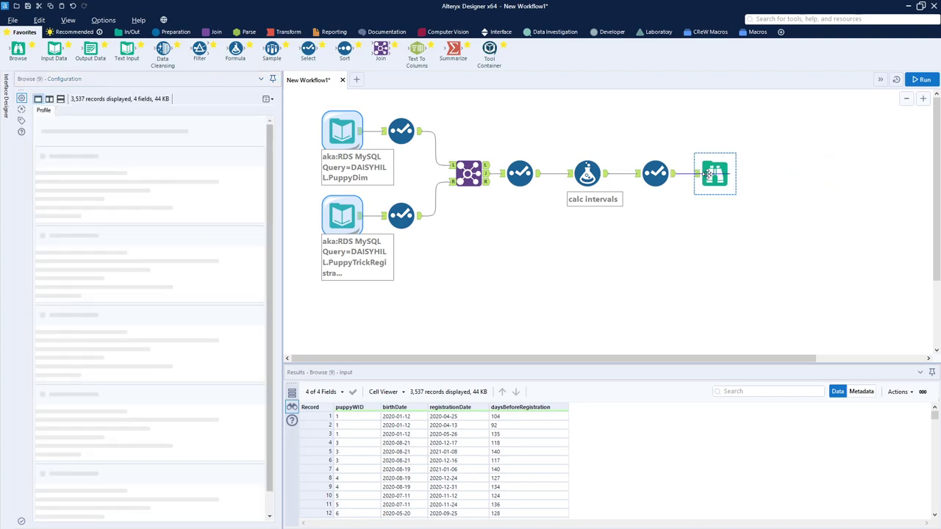
{"action": "left_click", "coordinate": [918, 79]}
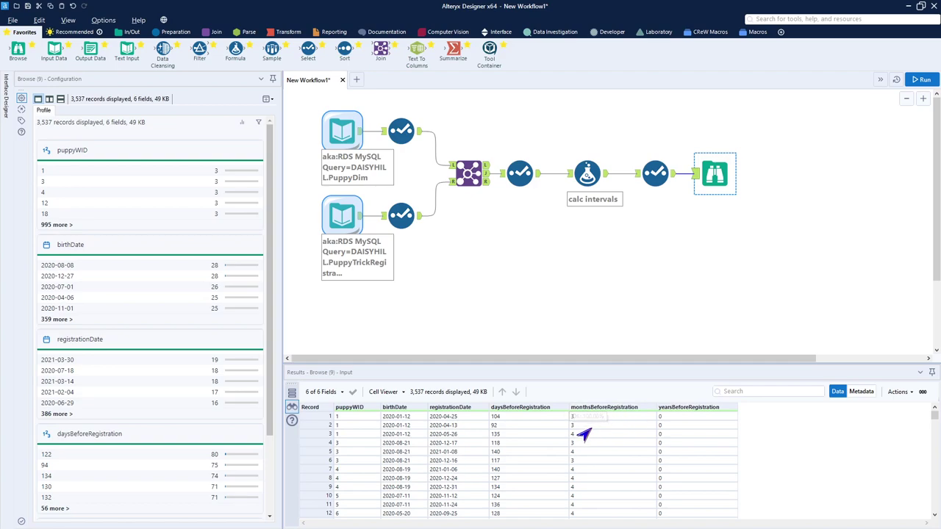
{"action": "left_click", "coordinate": [588, 408]}
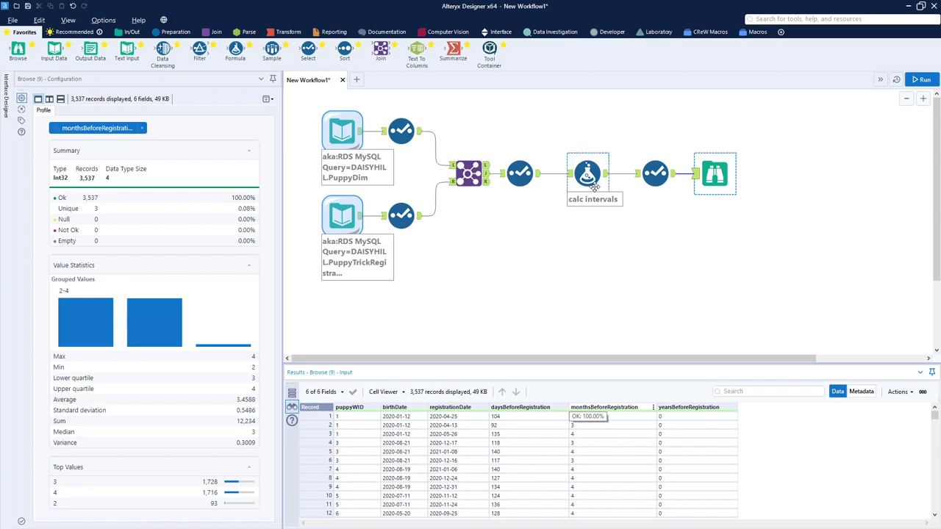
{"action": "left_click", "coordinate": [655, 174]}
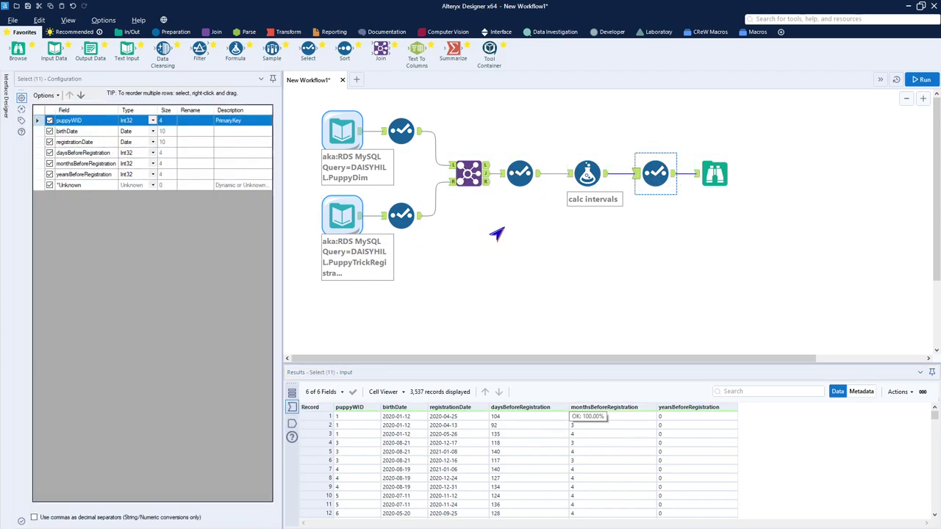
Show the Browse output's metadata for six fields, with three Int32 DateTimeDiff interval columns.
{"action": "left_click", "coordinate": [705, 180]}
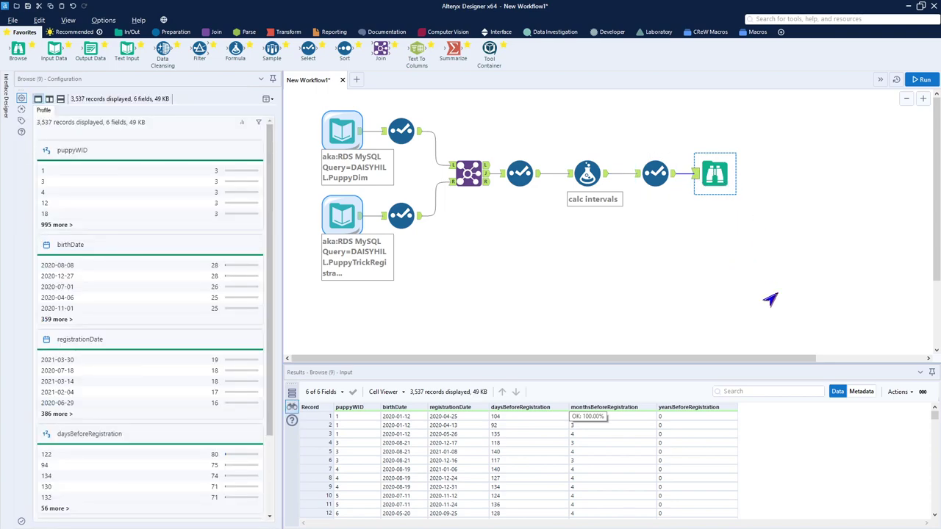
{"action": "left_click", "coordinate": [860, 392]}
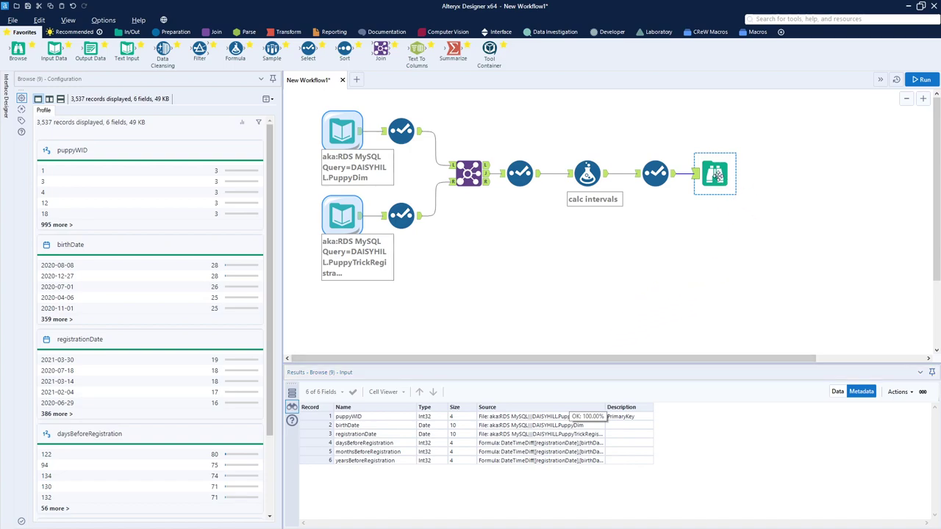
Return the Browse results to the data grid of 3,537 records.
{"action": "left_click", "coordinate": [834, 394]}
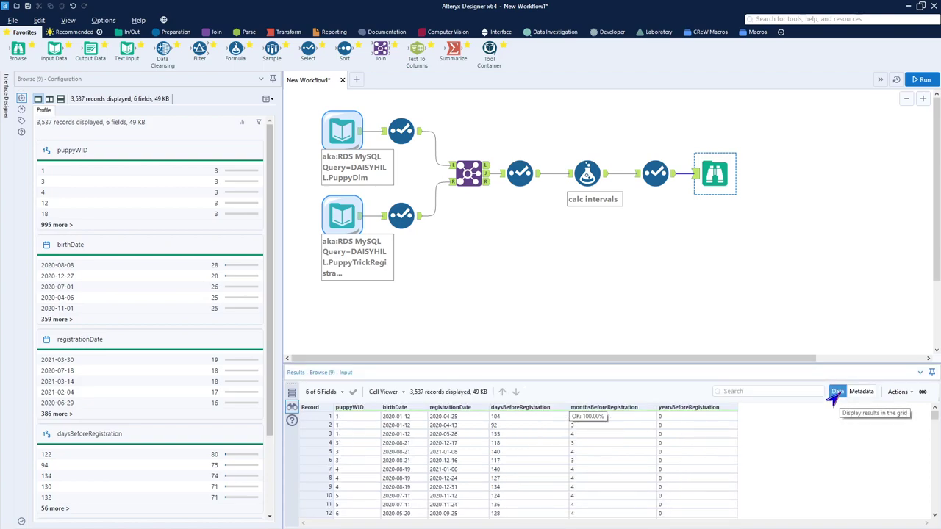